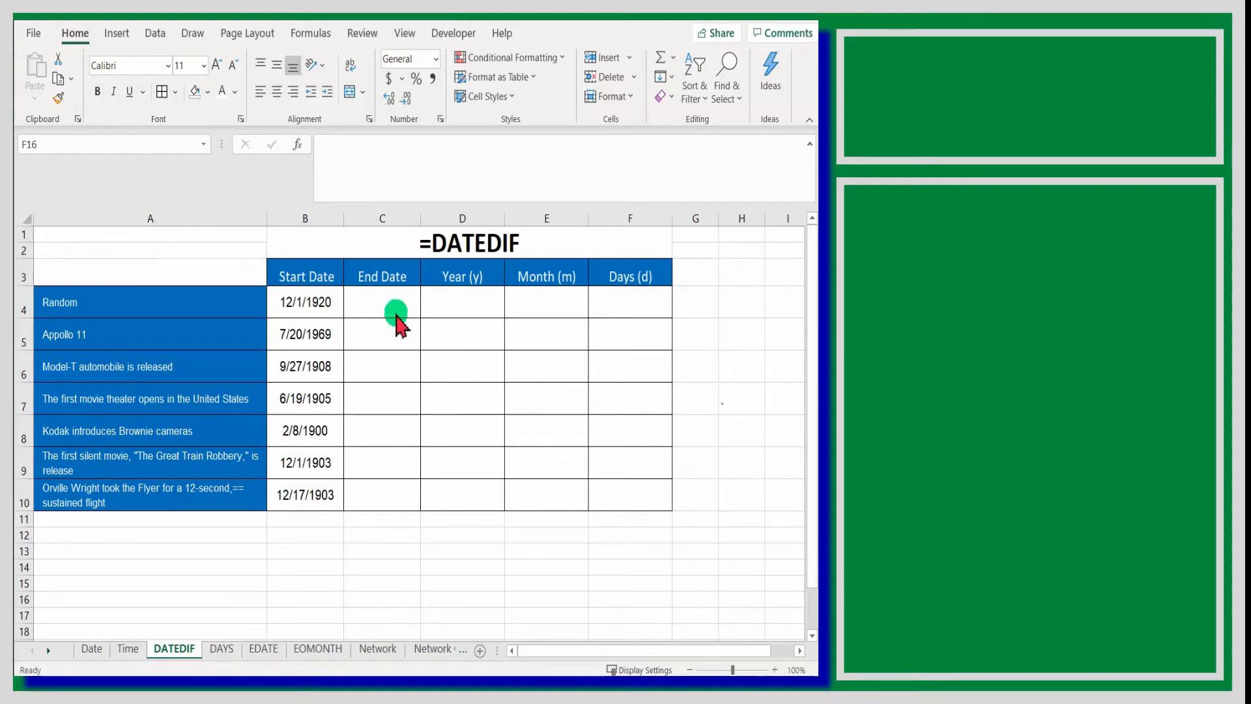
drag(461, 274, 616, 275)
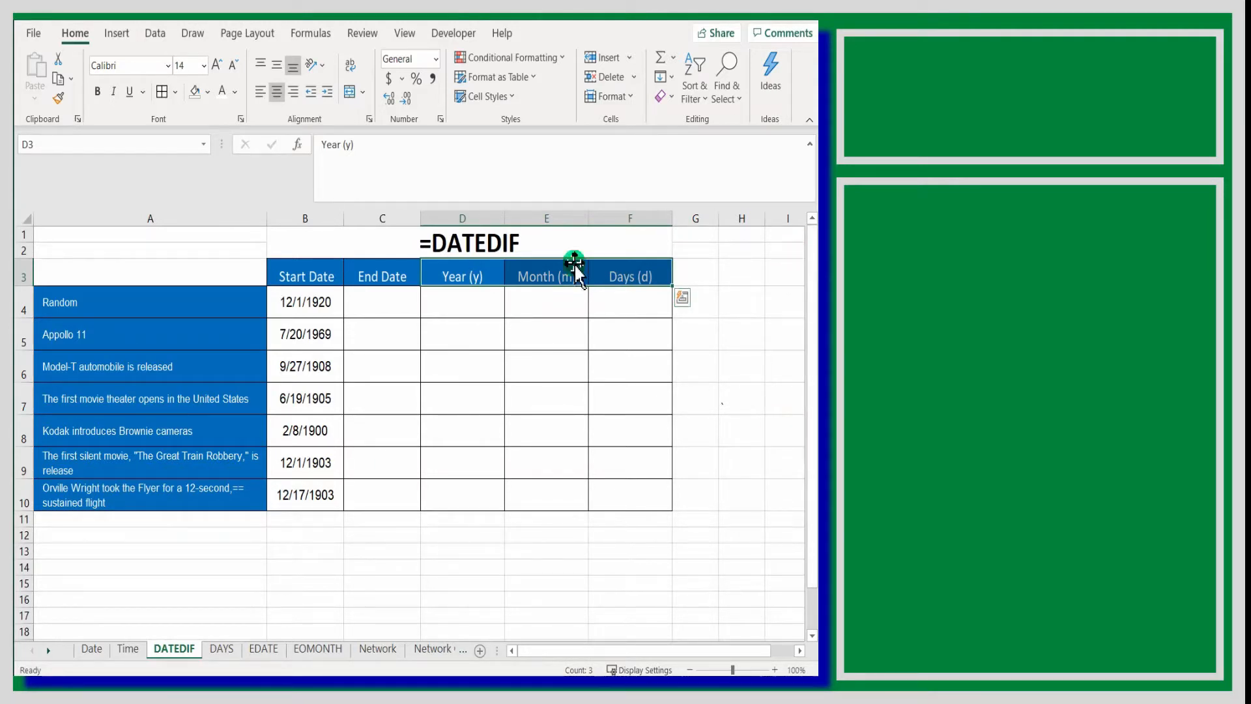
drag(150, 297, 305, 301)
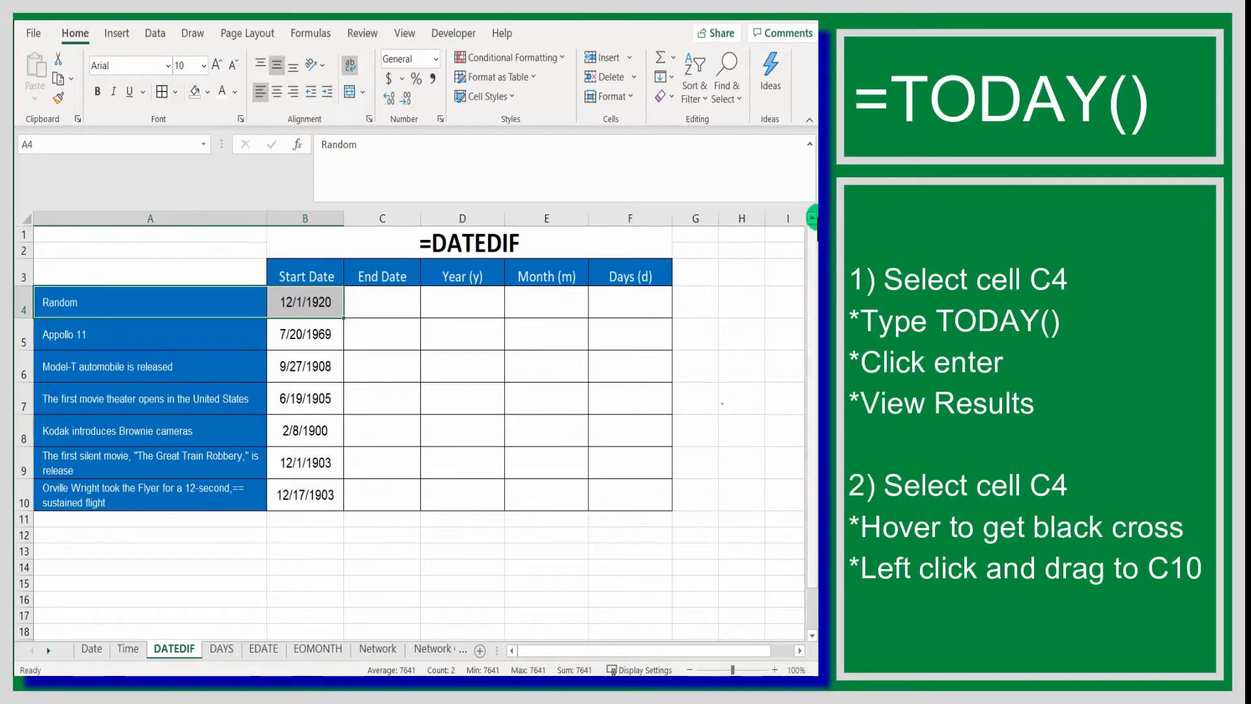
click(734, 391)
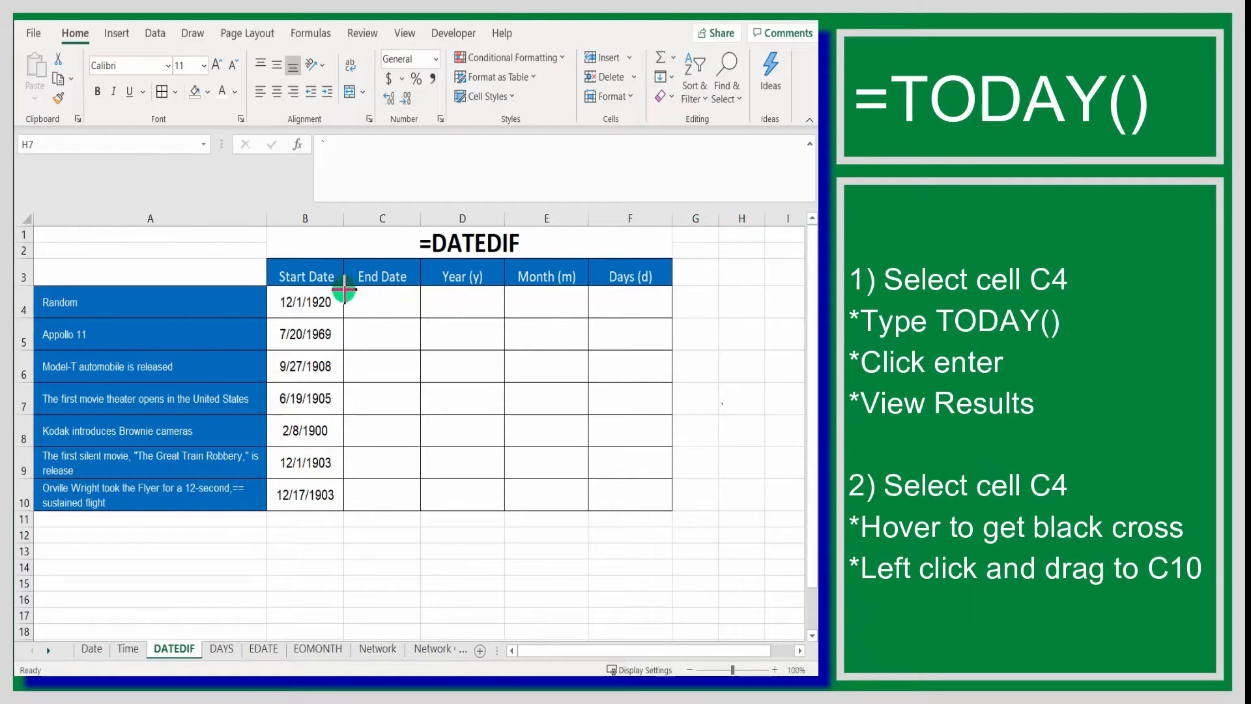
drag(344, 289, 420, 317)
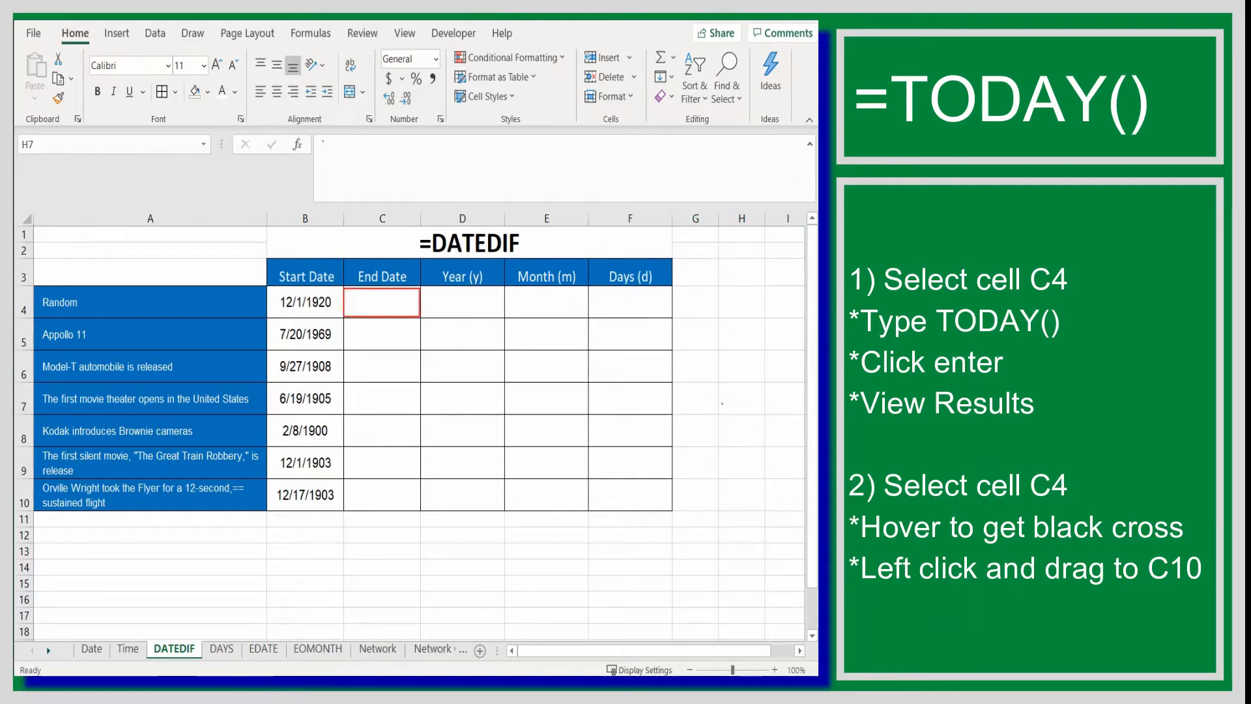
Enter the formula =TODAY() in cell C4 as the first end date
click(391, 303)
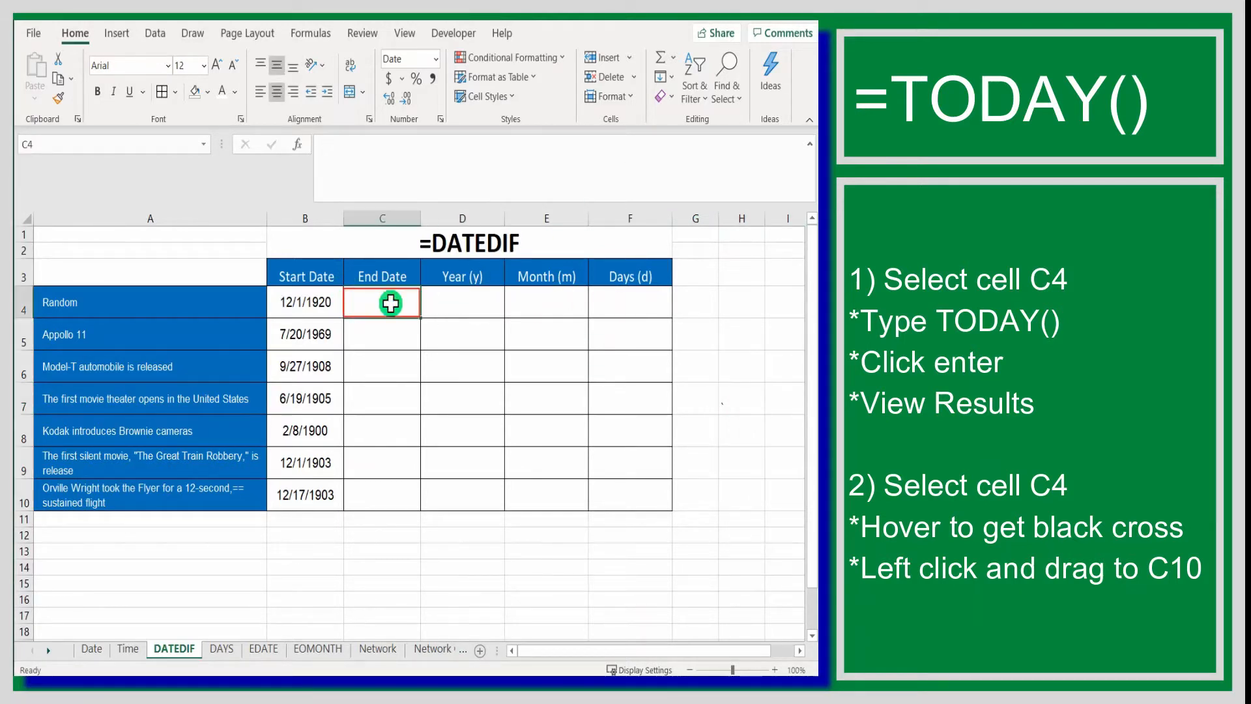
text(=TODAY)
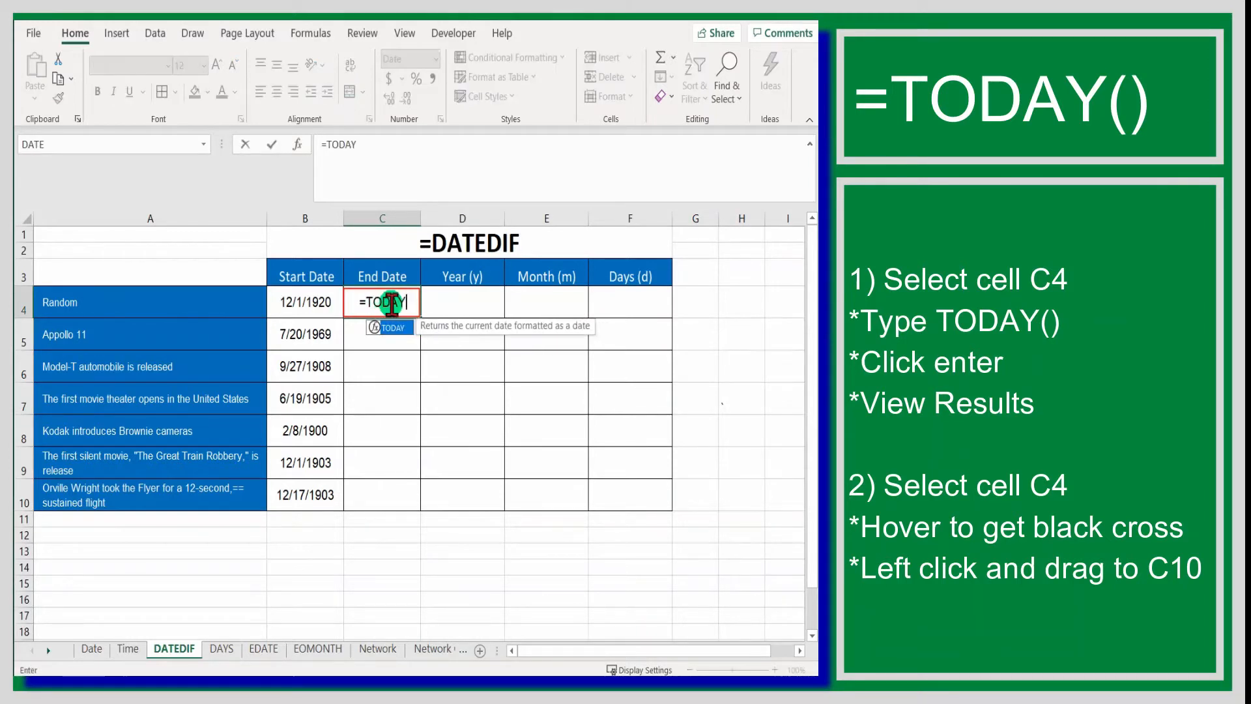
text(())
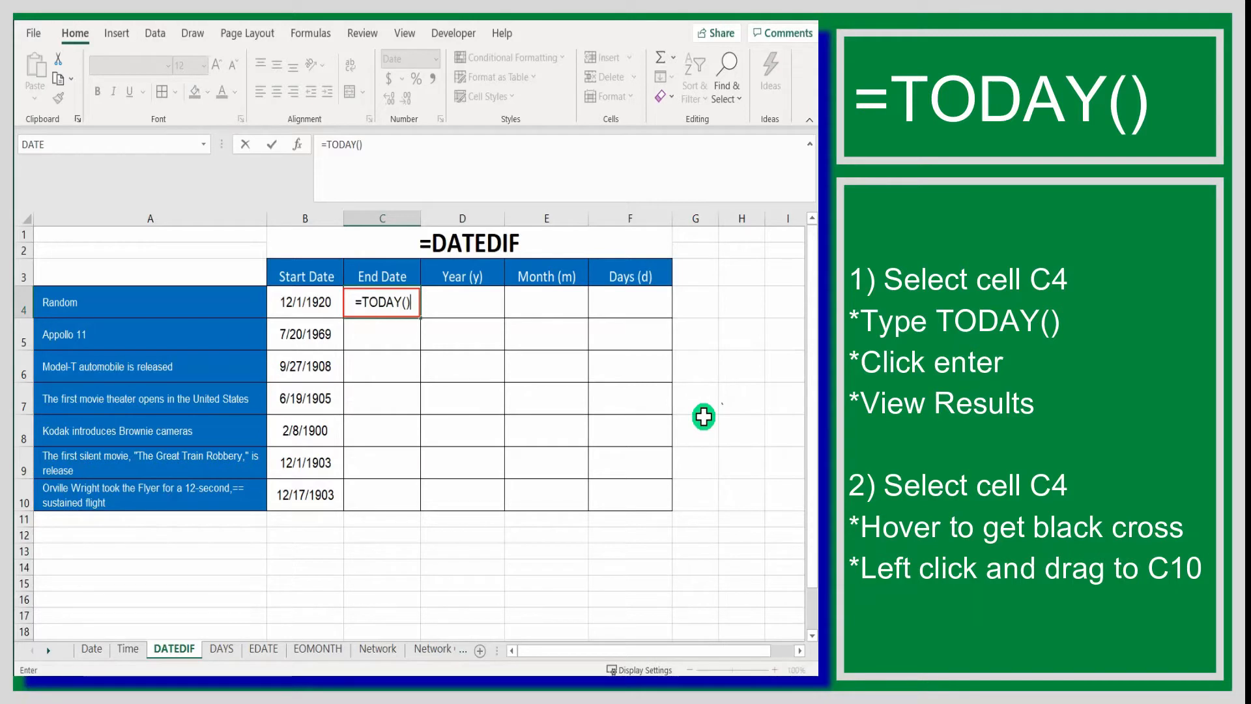
key(Return)
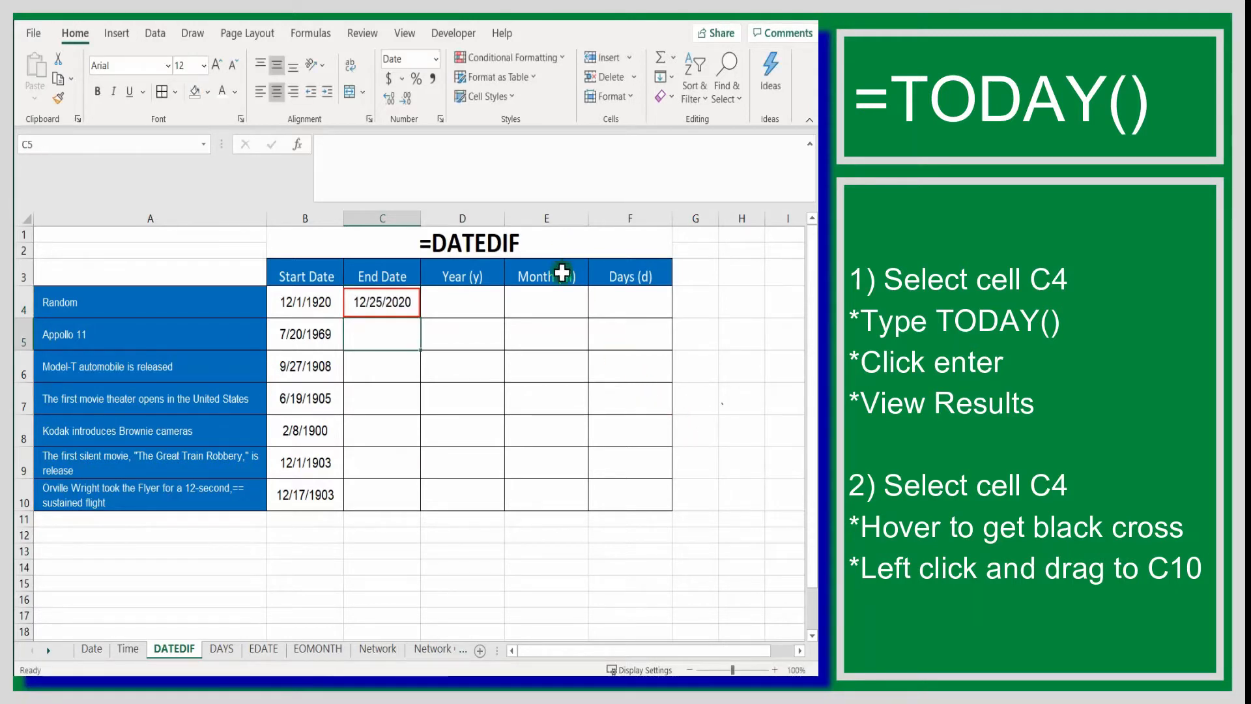
click(754, 334)
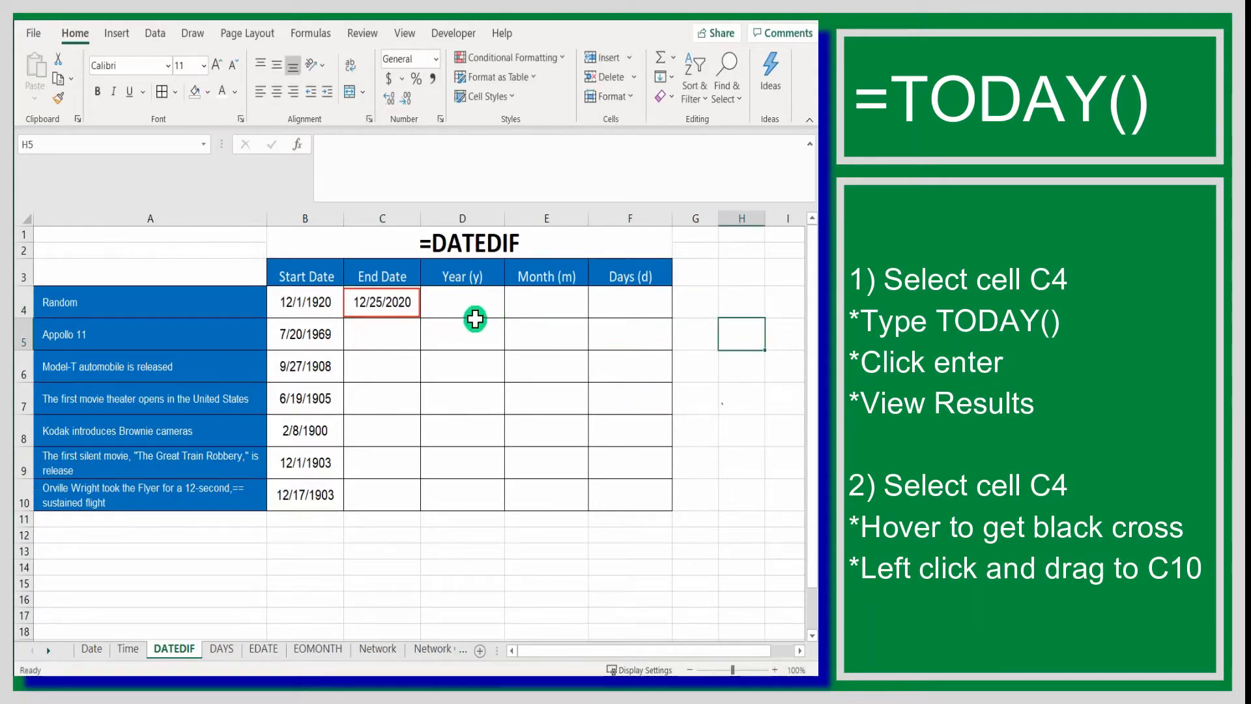
Fill the TODAY formula from C4 down through C10 in the End Date column
click(406, 303)
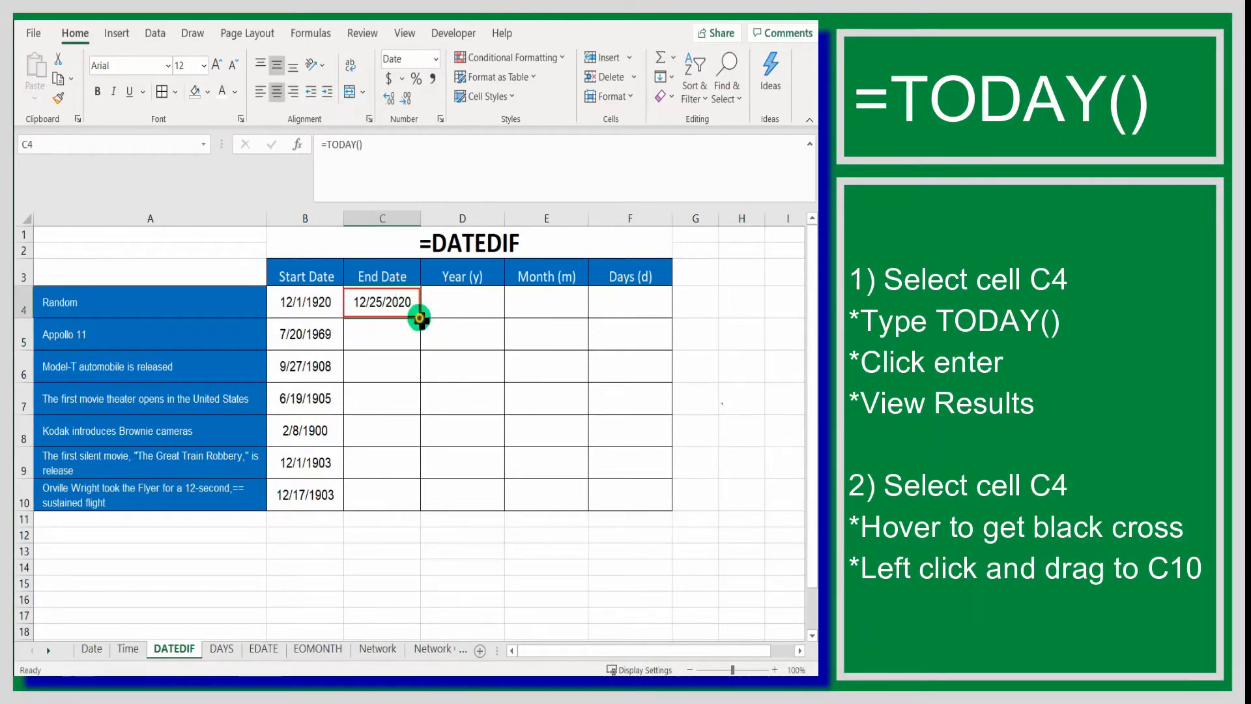
drag(420, 319, 406, 501)
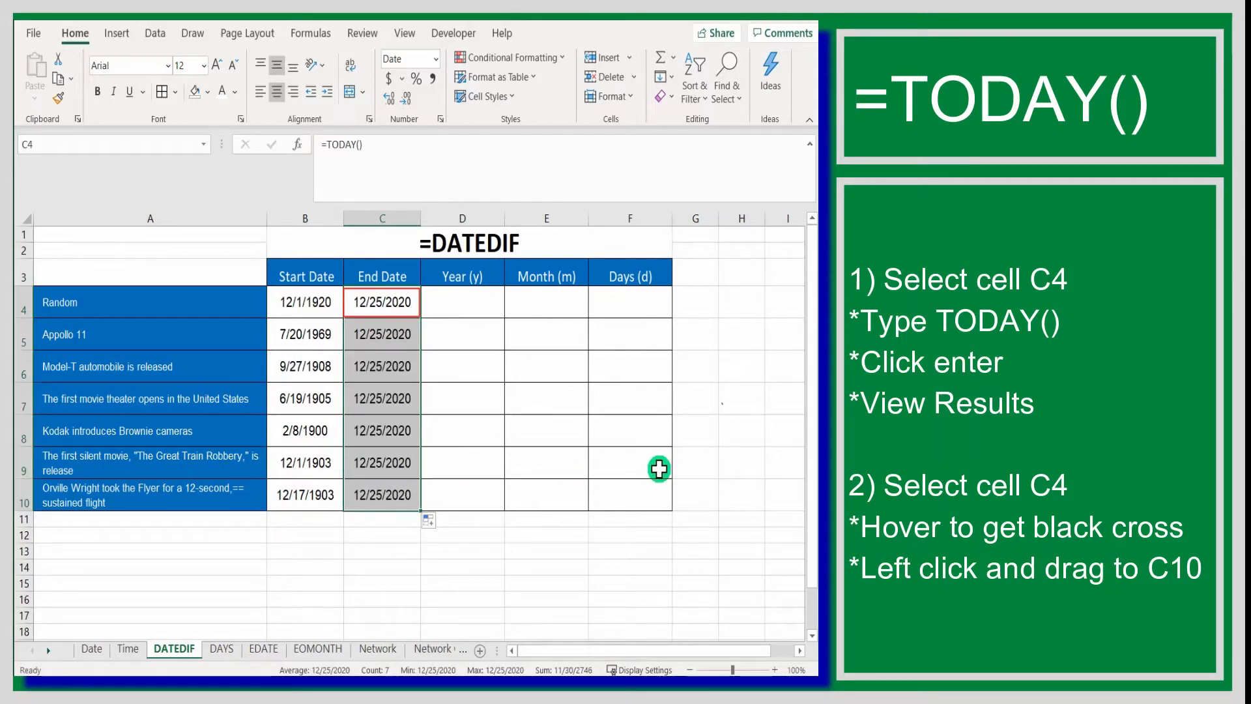
click(738, 436)
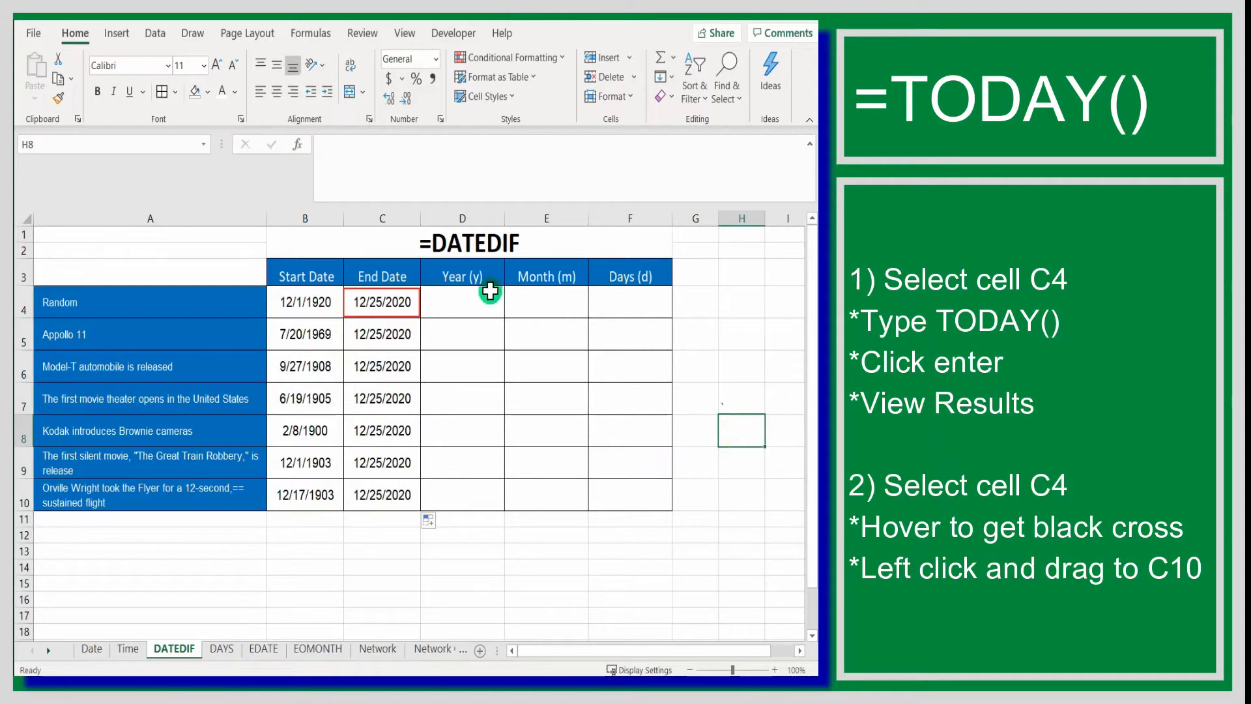
Enter =DATEDIF(B4,C4,"y") in cell D4 to calculate the years between the start and end dates
drag(488, 279, 604, 500)
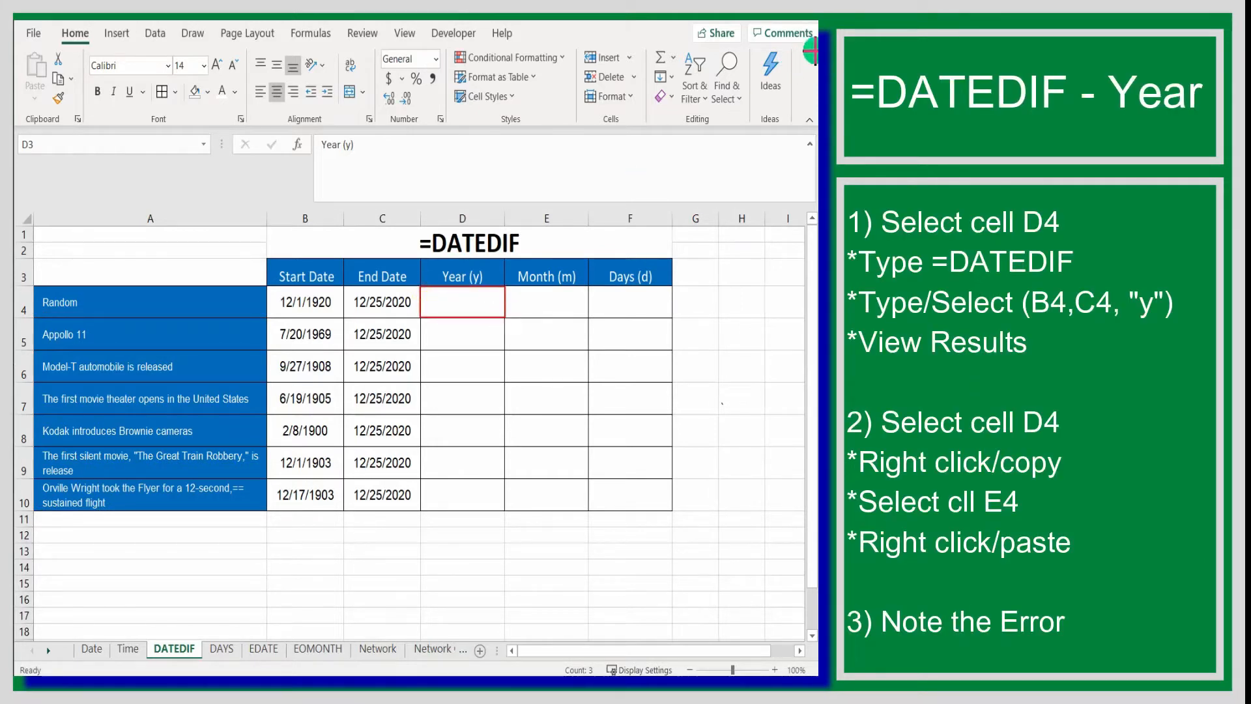
click(481, 303)
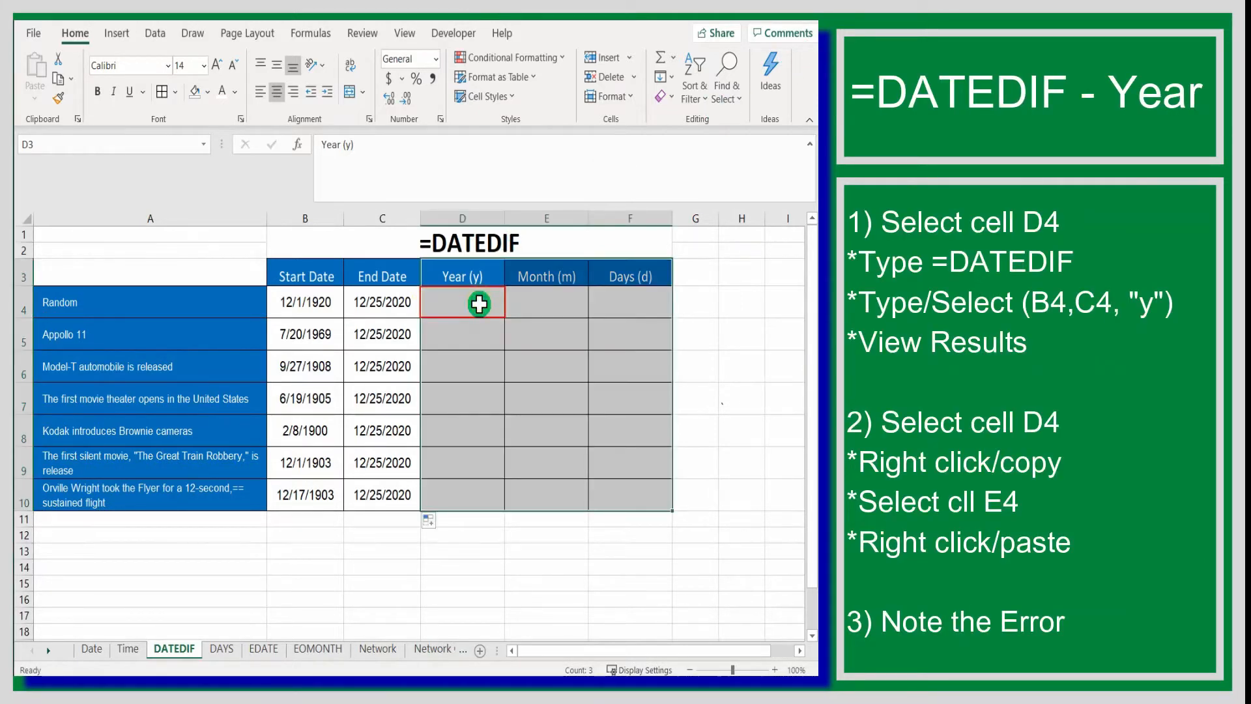
text(=DATEDIF)
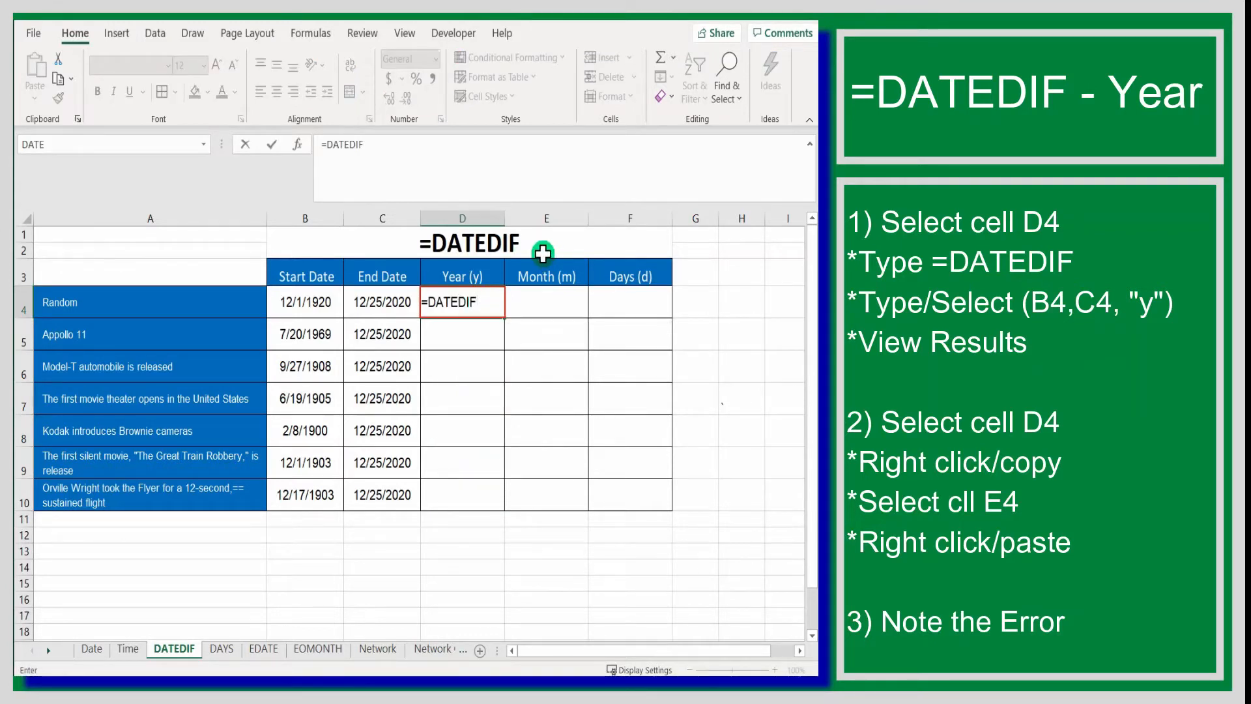
text(()
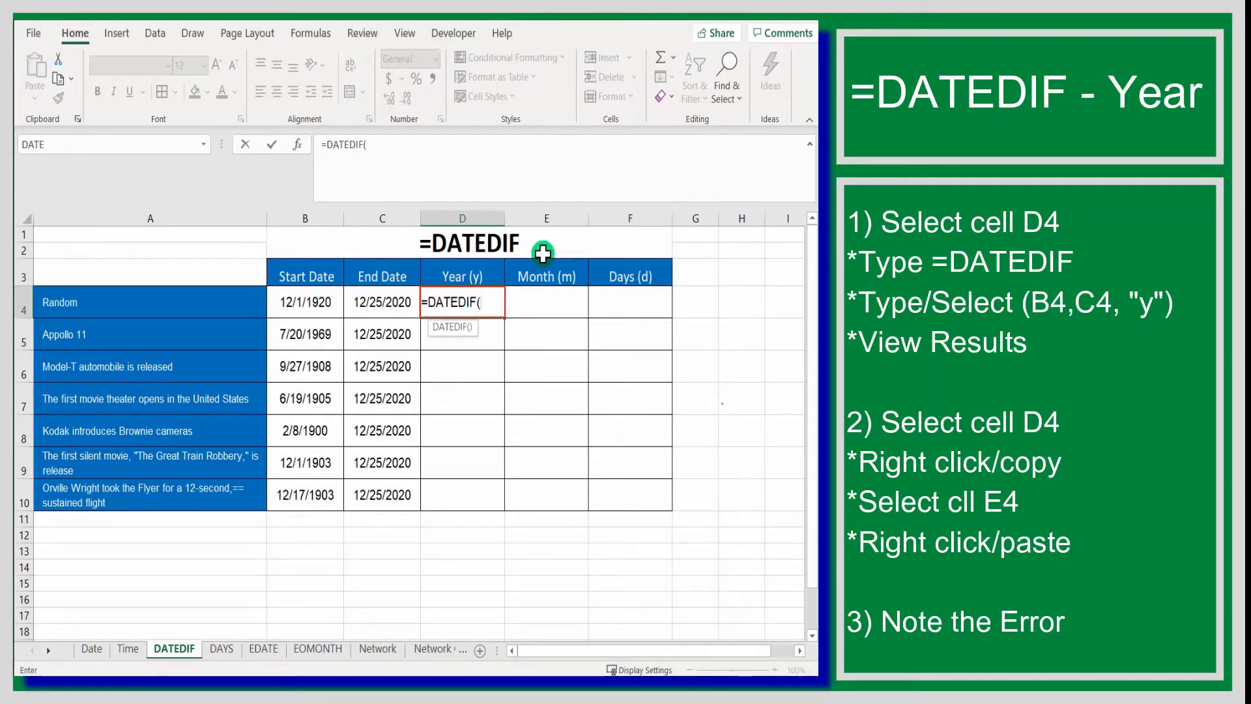
click(297, 307)
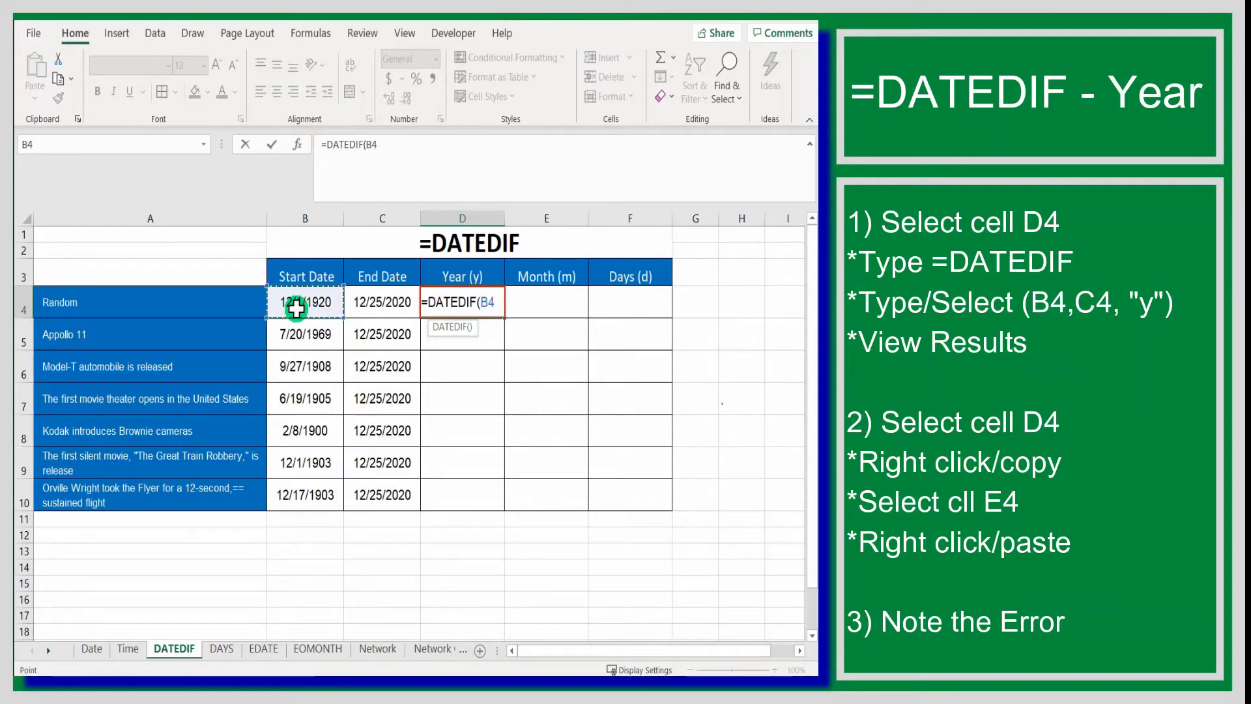
text(,)
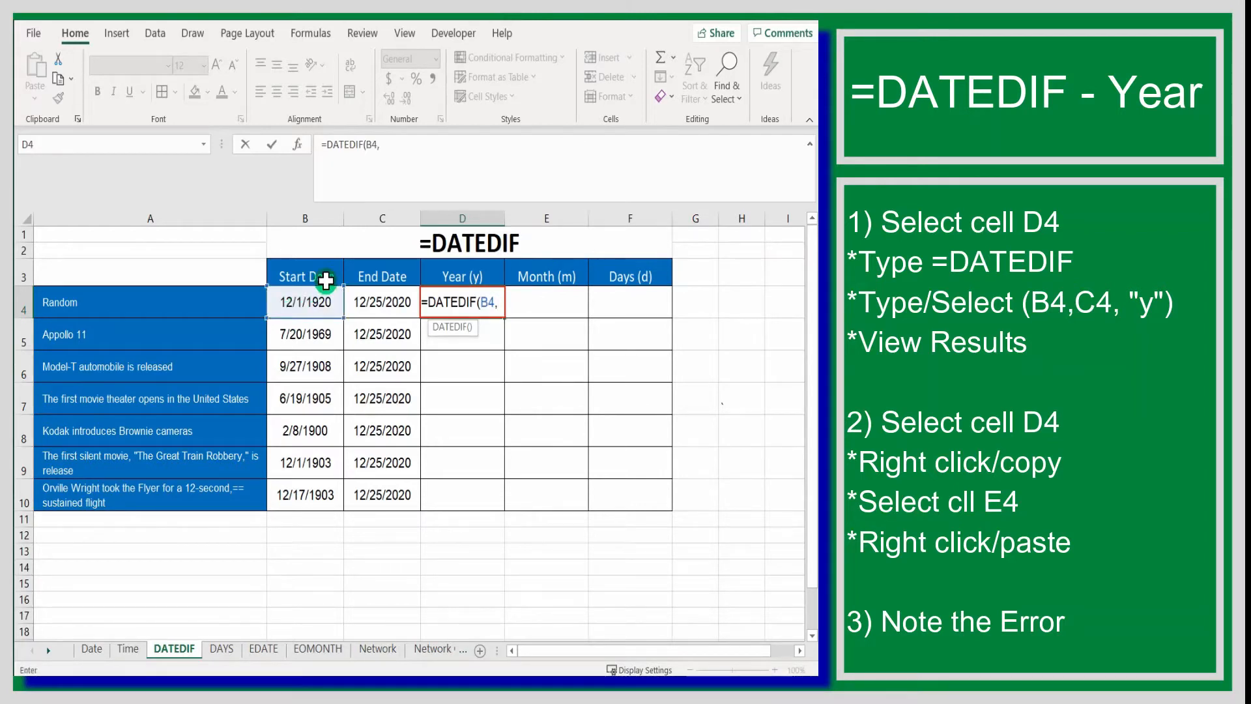
click(380, 307)
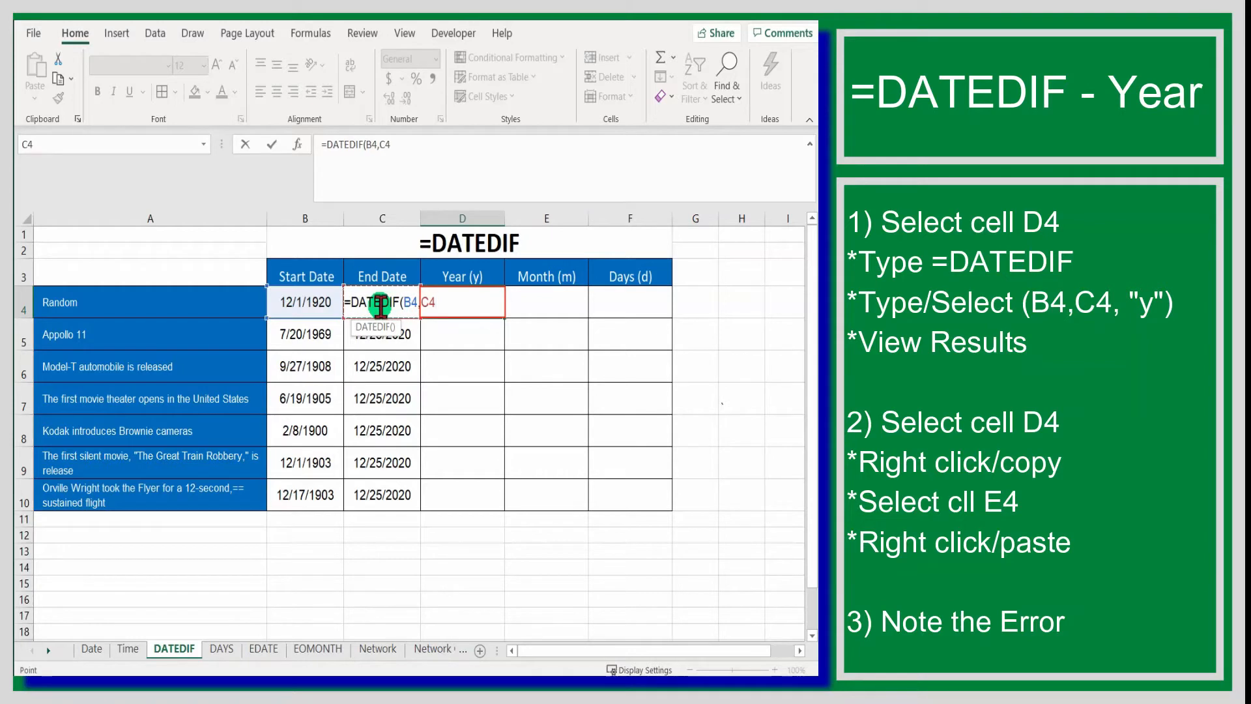
text(,")
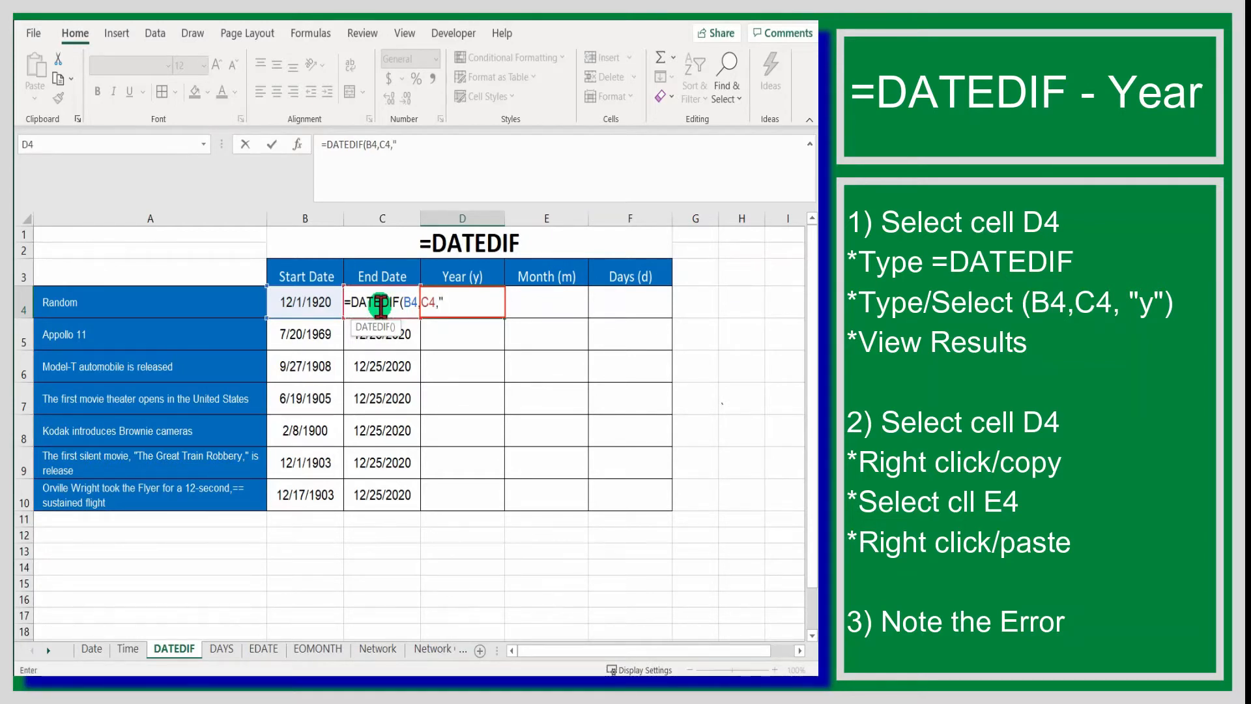
text(y"))
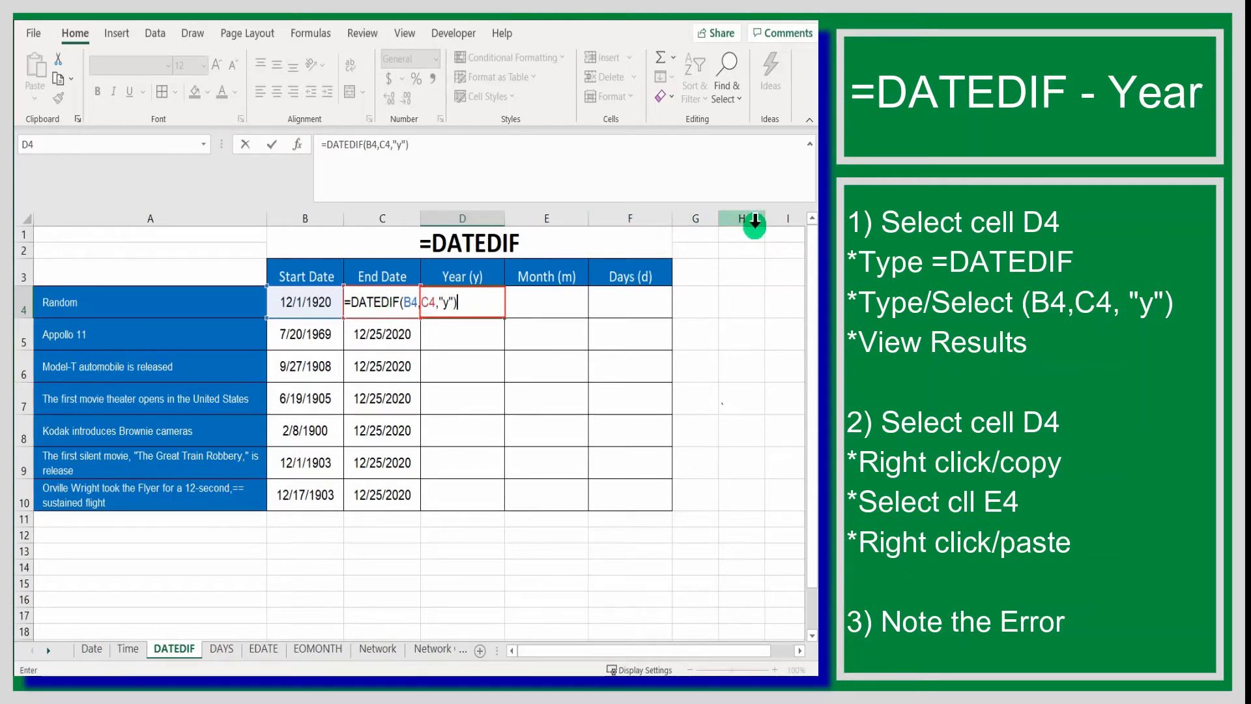
key(Return)
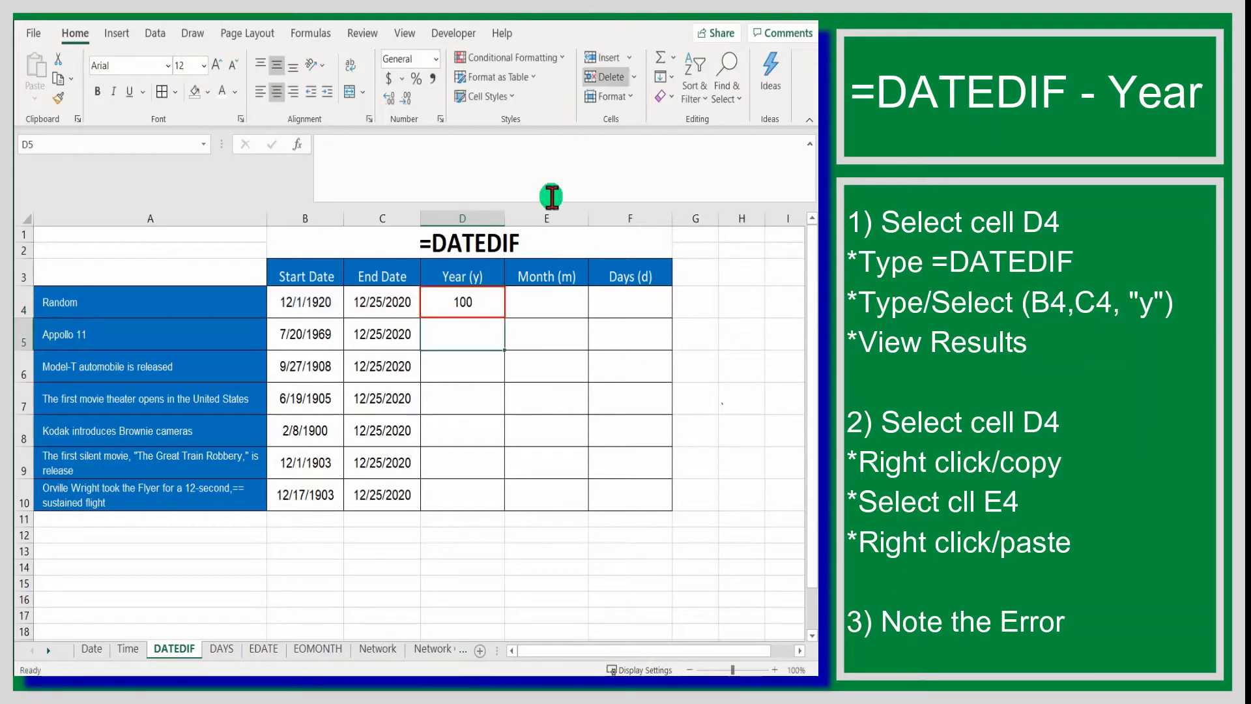
Copy the year formula from cell D4 and paste it into cell E4 in the Month column
click(468, 307)
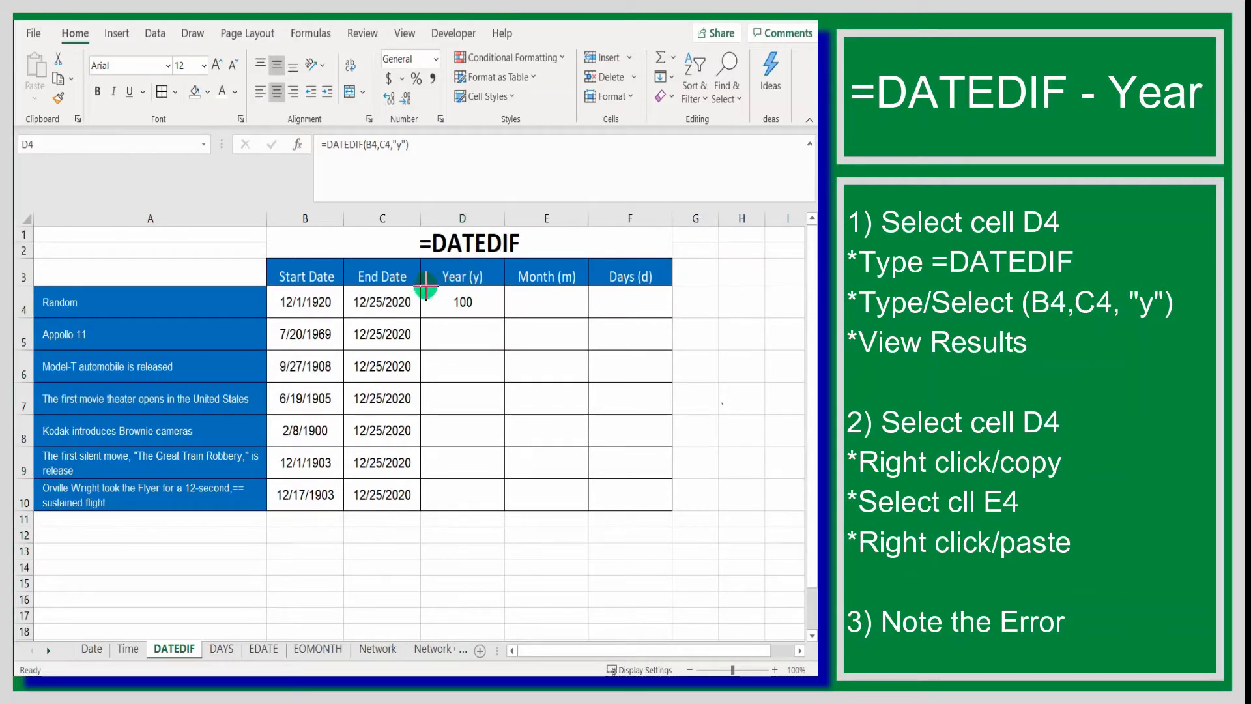
drag(419, 287, 589, 318)
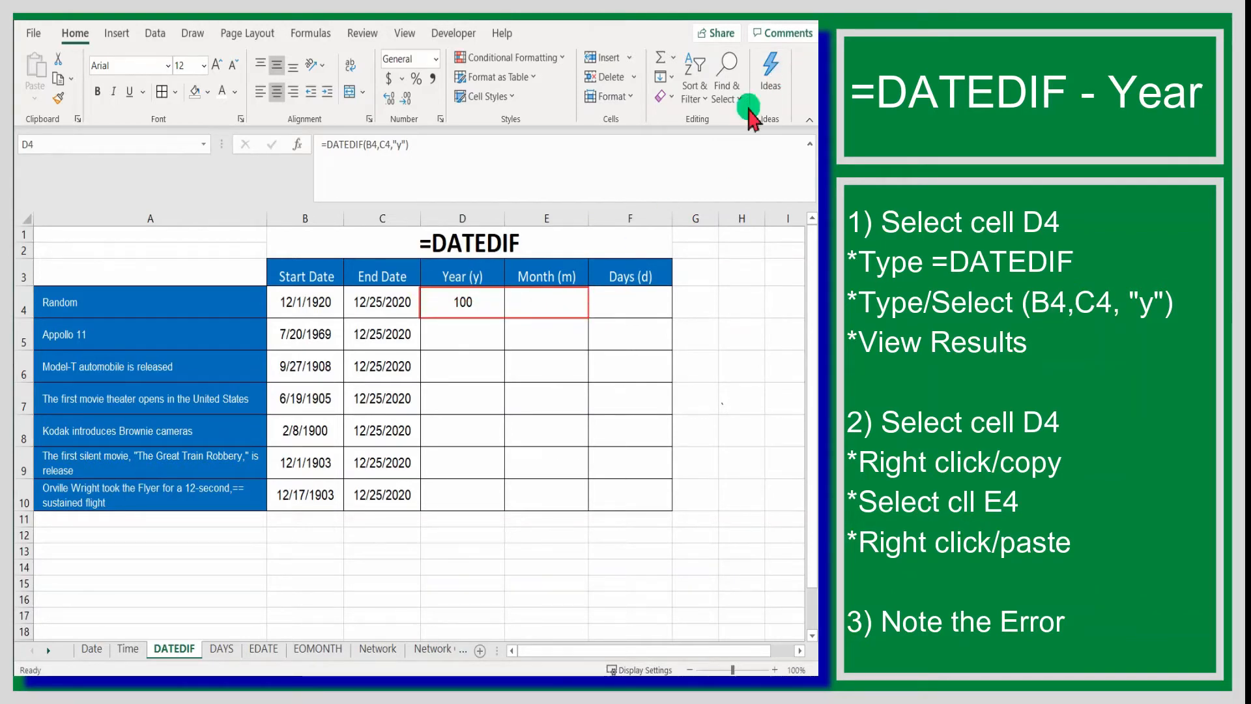
click(463, 307)
right_click(468, 300)
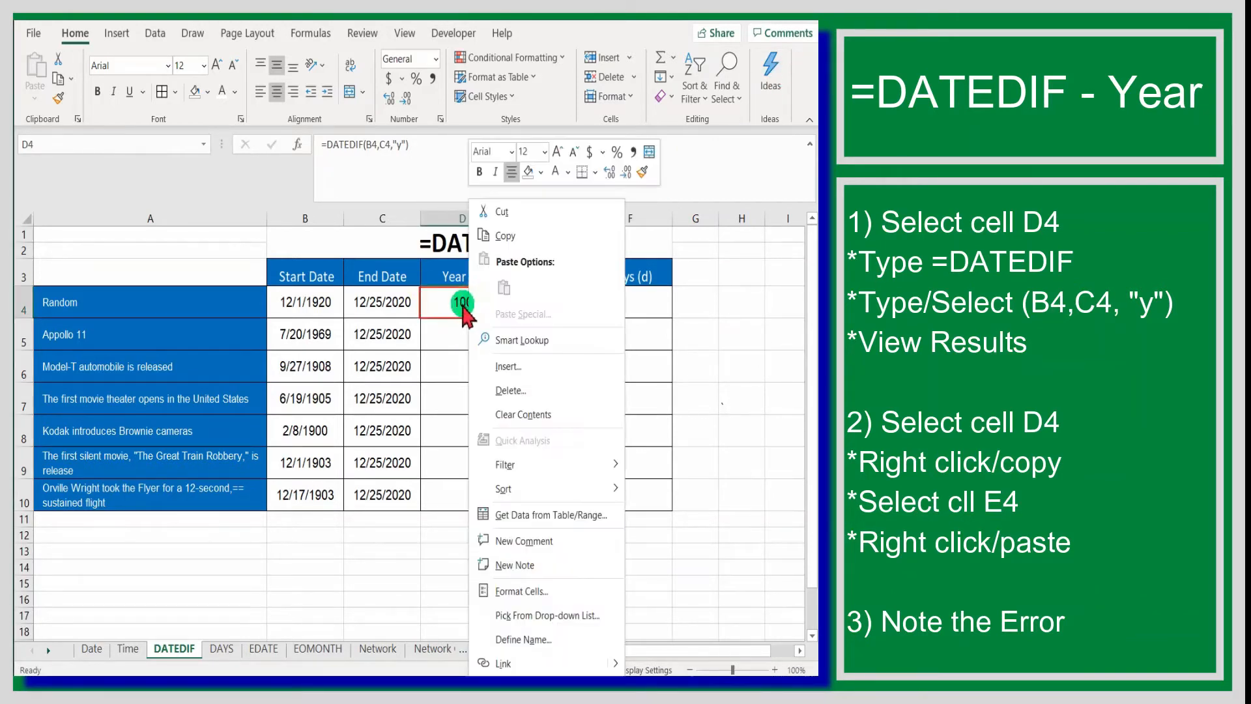
click(453, 303)
right_click(455, 302)
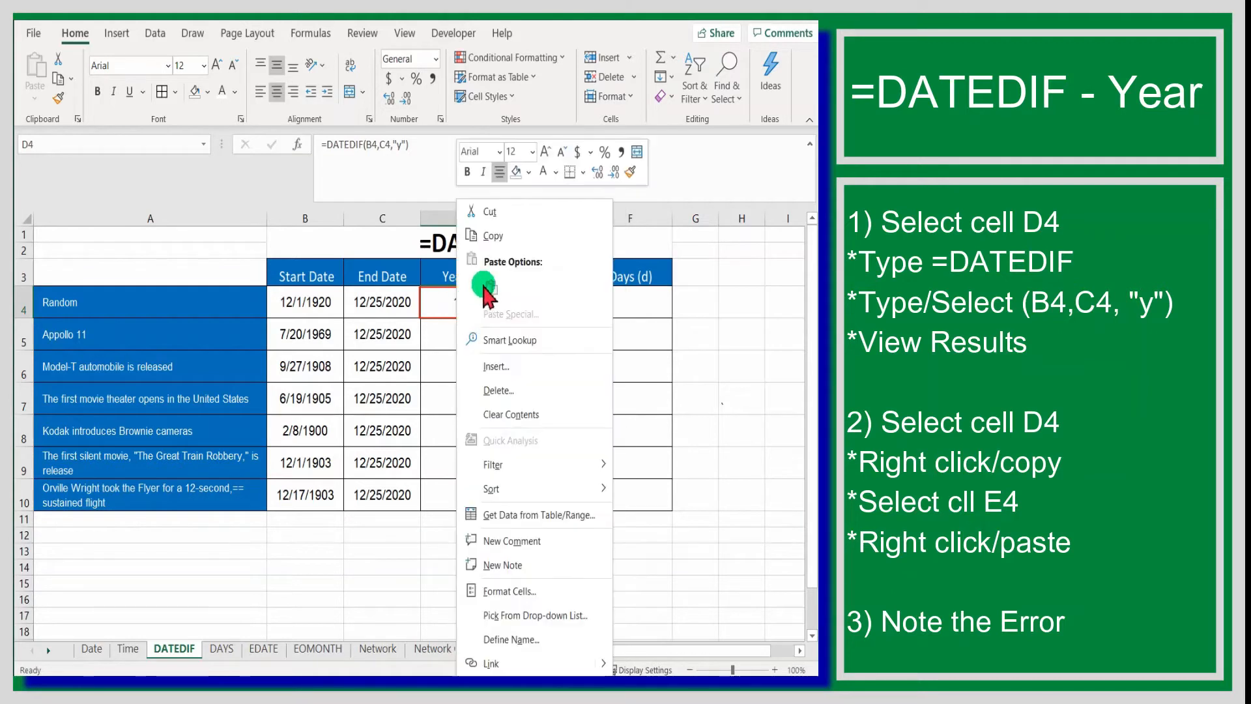
click(495, 238)
click(530, 298)
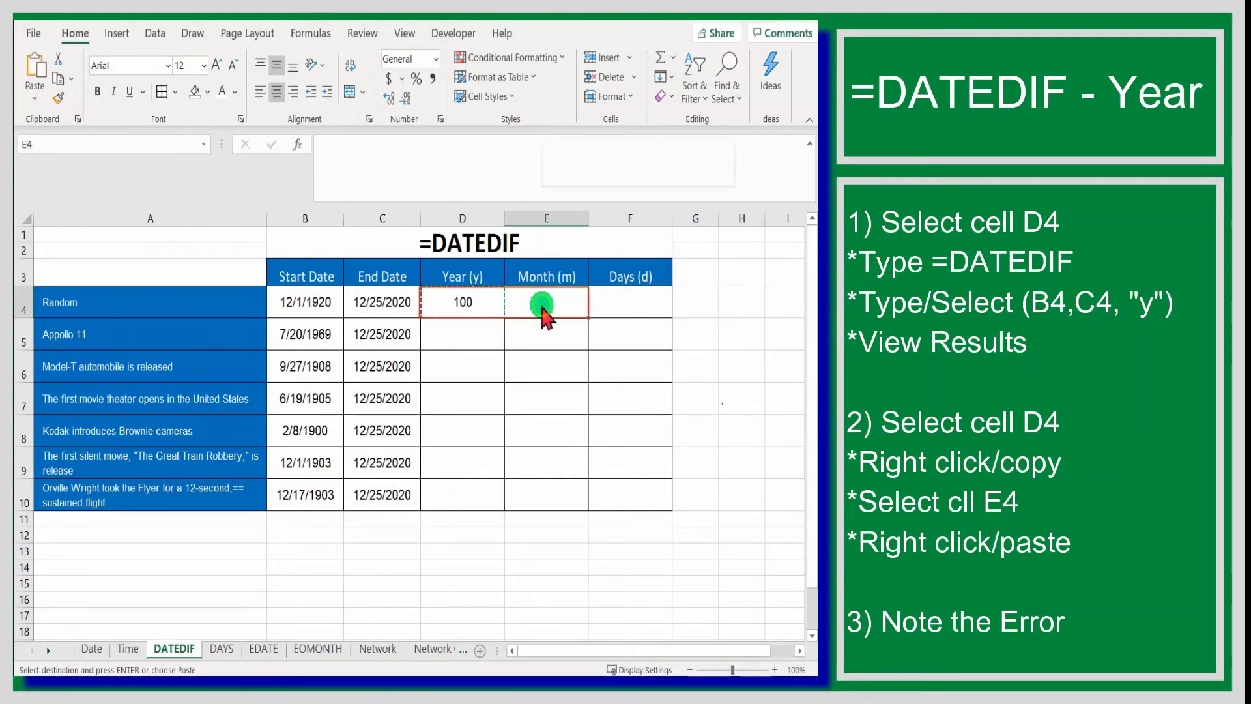
right_click(543, 306)
click(573, 287)
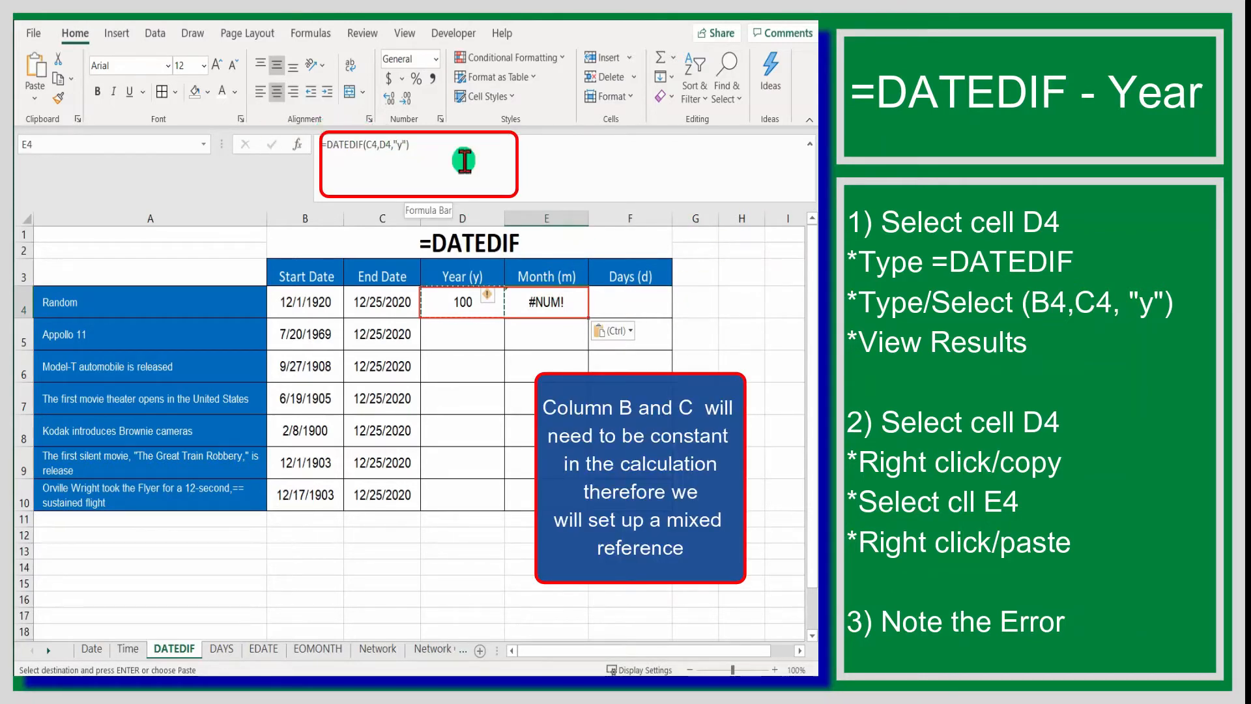
Compare the cell references in the DATEDIF formulas of cells D4 and E4
click(461, 301)
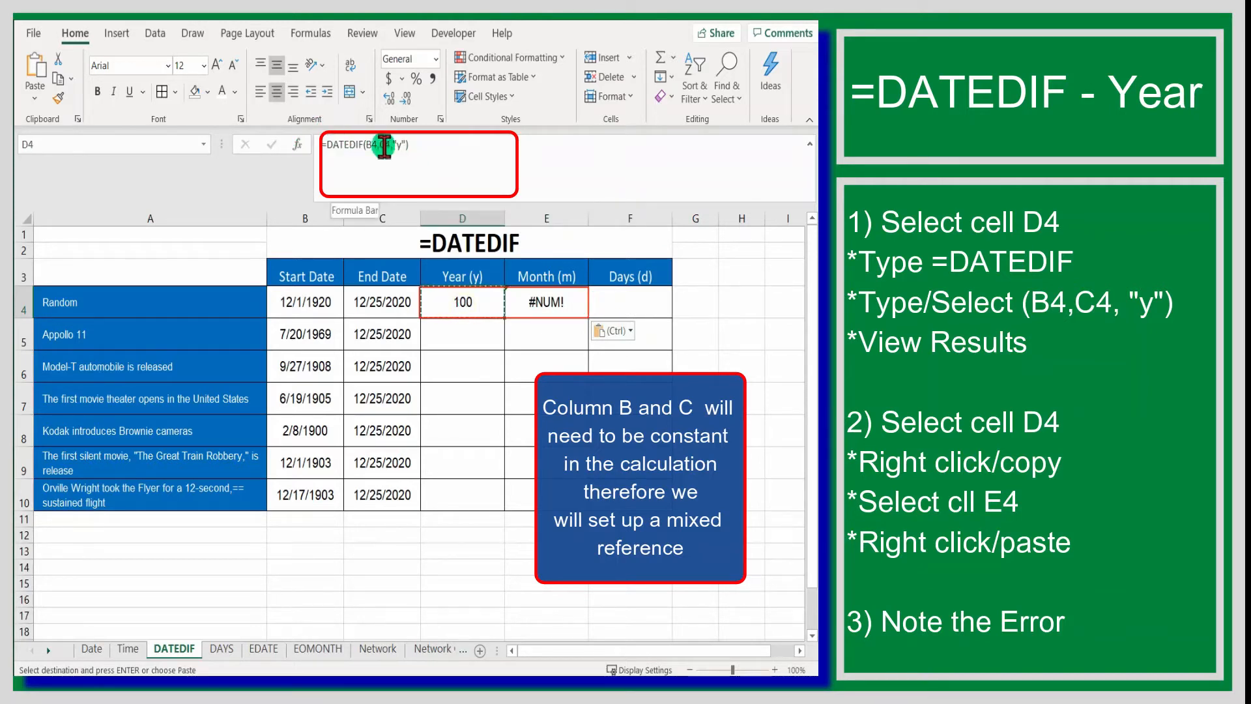
click(537, 300)
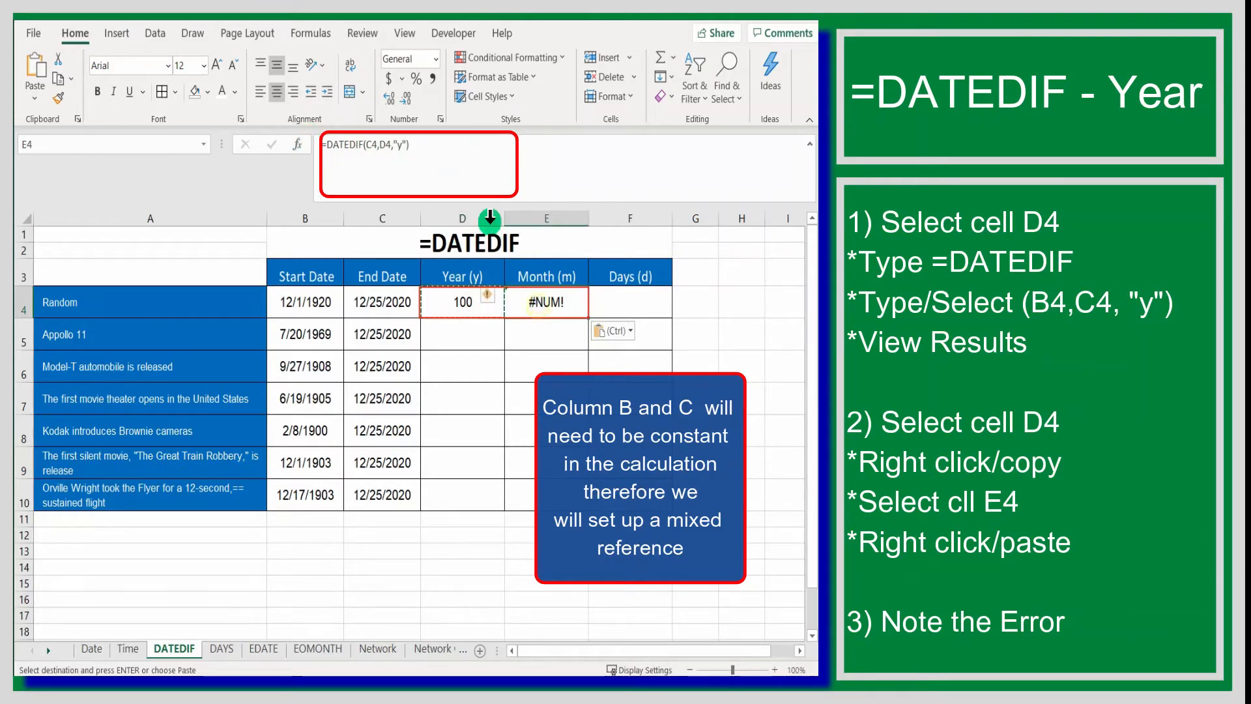
click(444, 287)
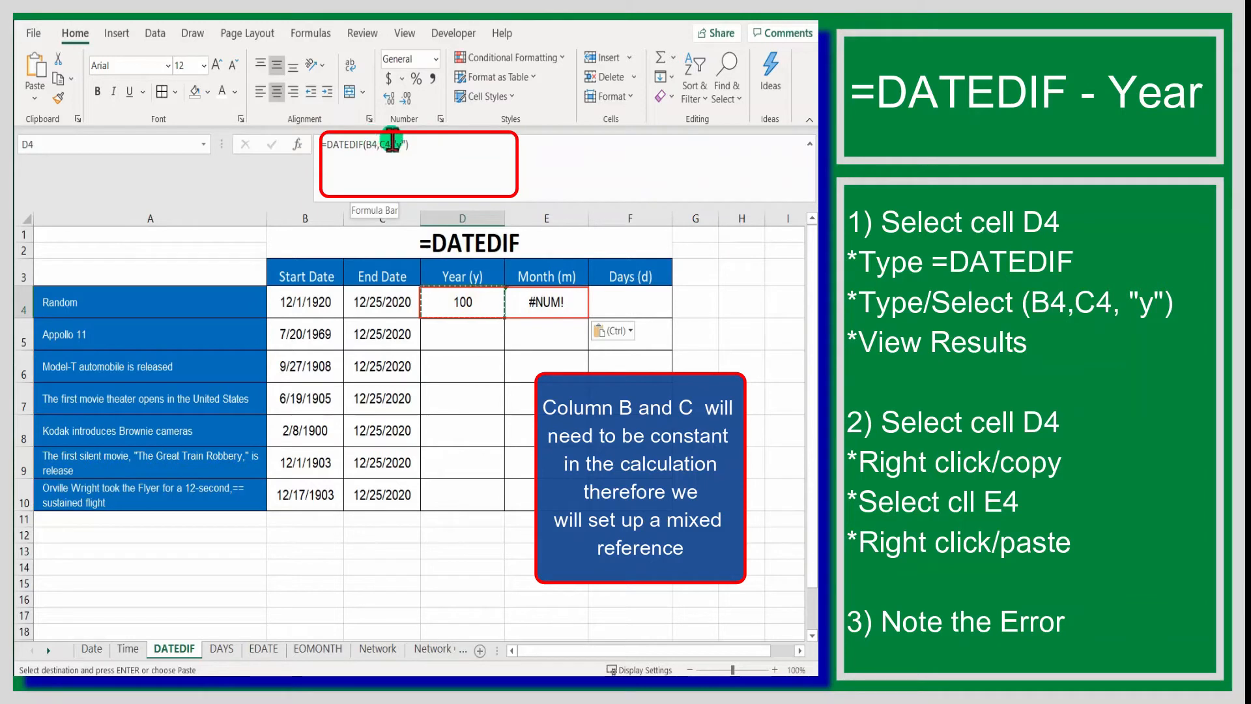
click(550, 289)
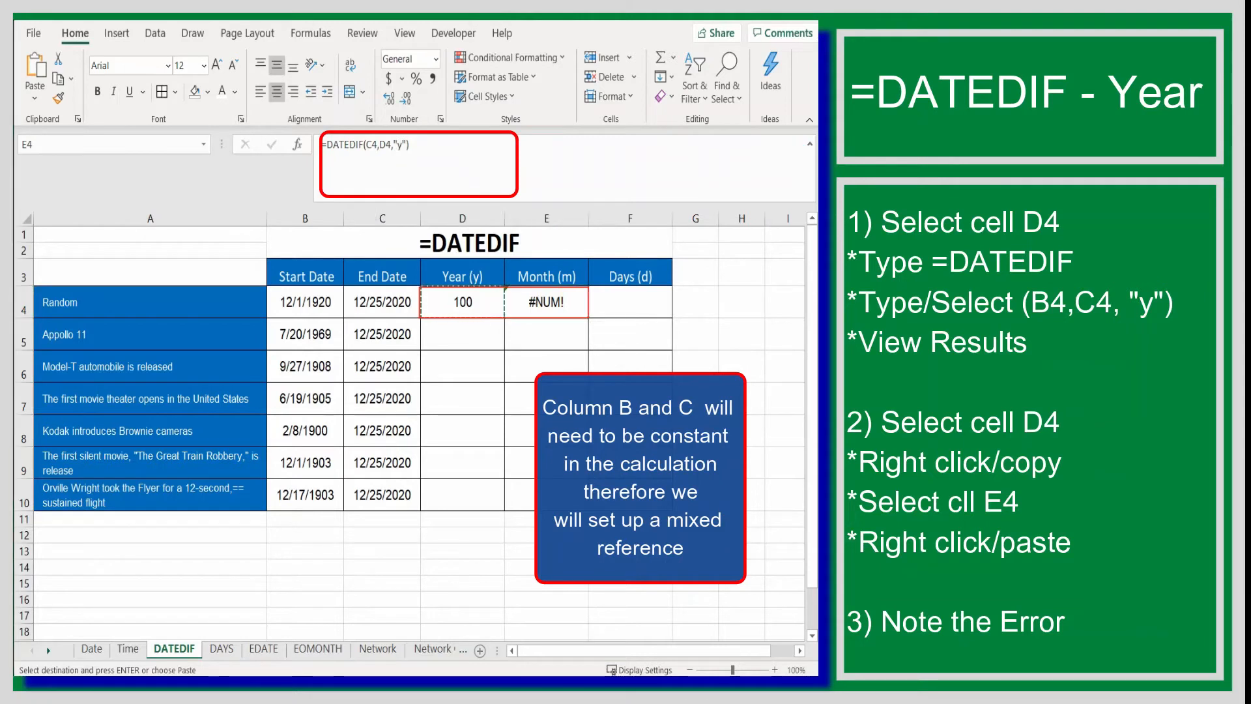
Replace the contents of cell E4 with =DATEDIF($B4,$C4,"m") to calculate the months using mixed references
click(574, 299)
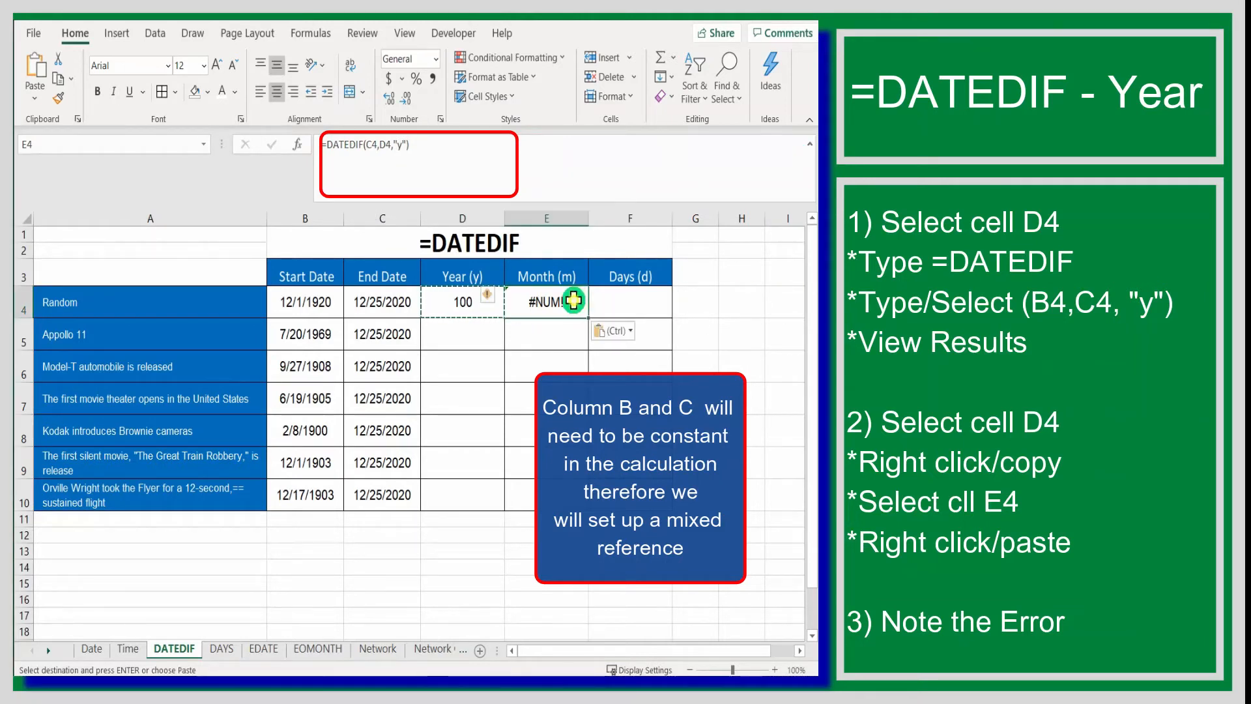
key(Delete)
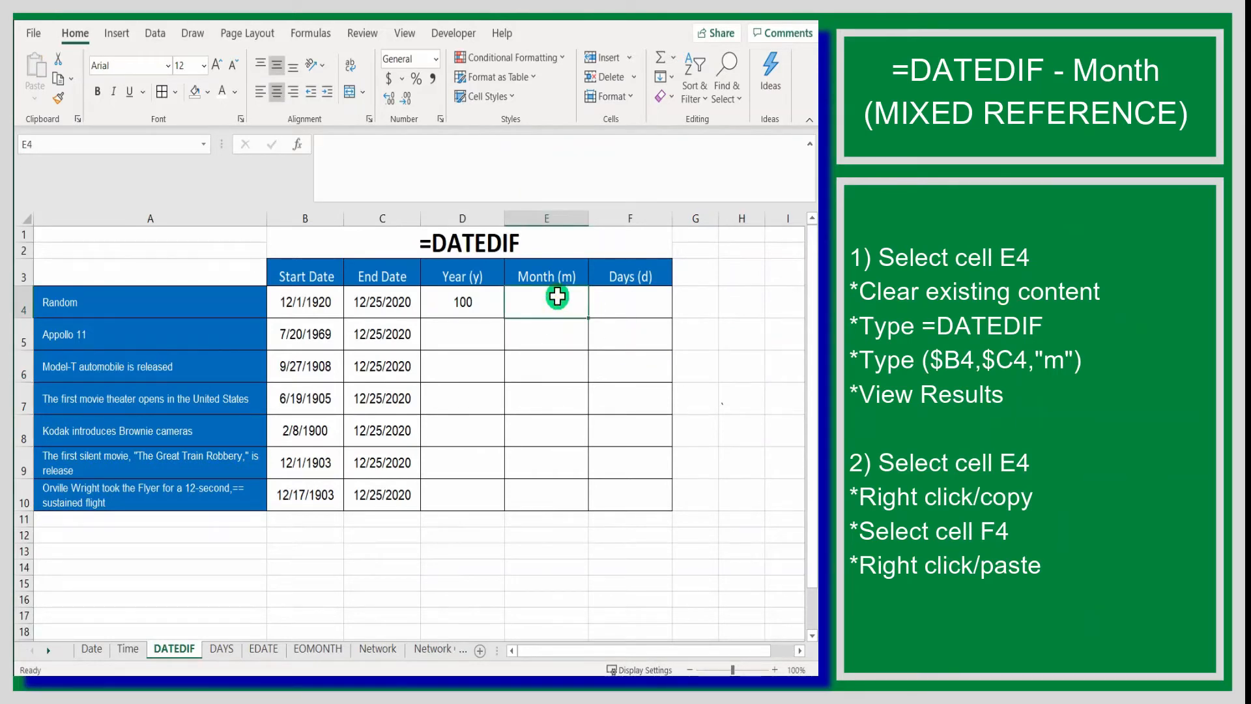
text(=)
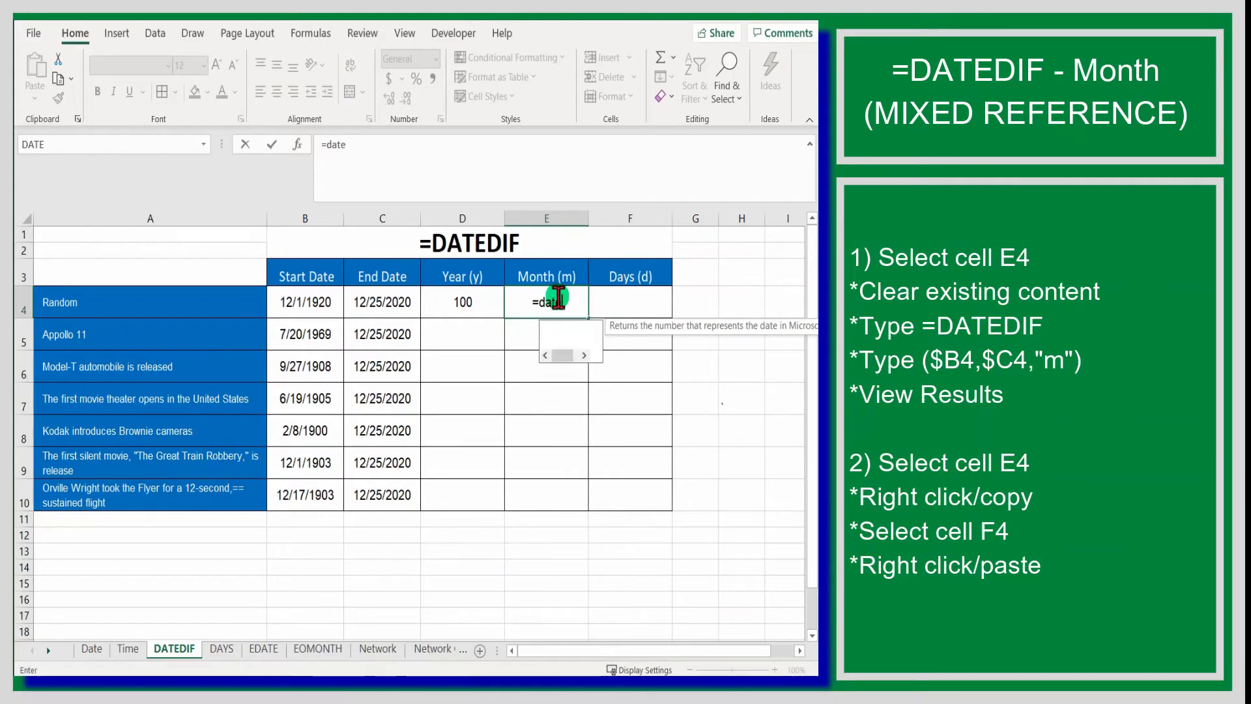
text(DATED)
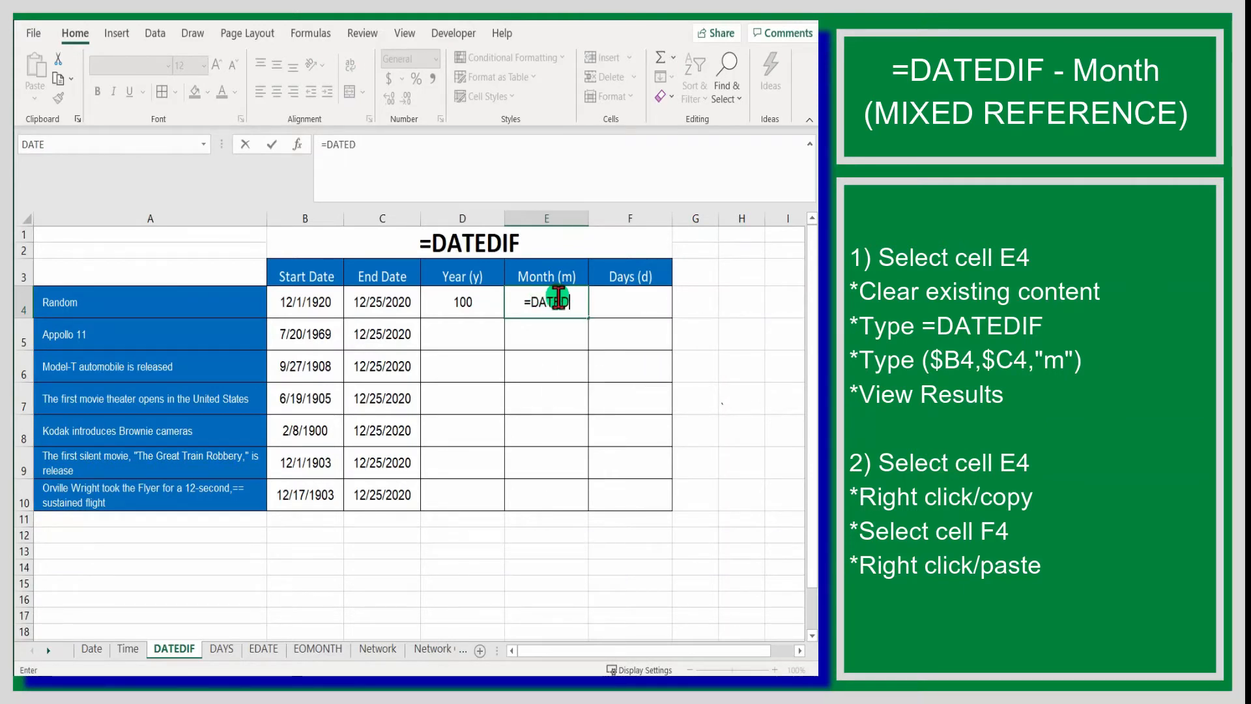
text(IF()
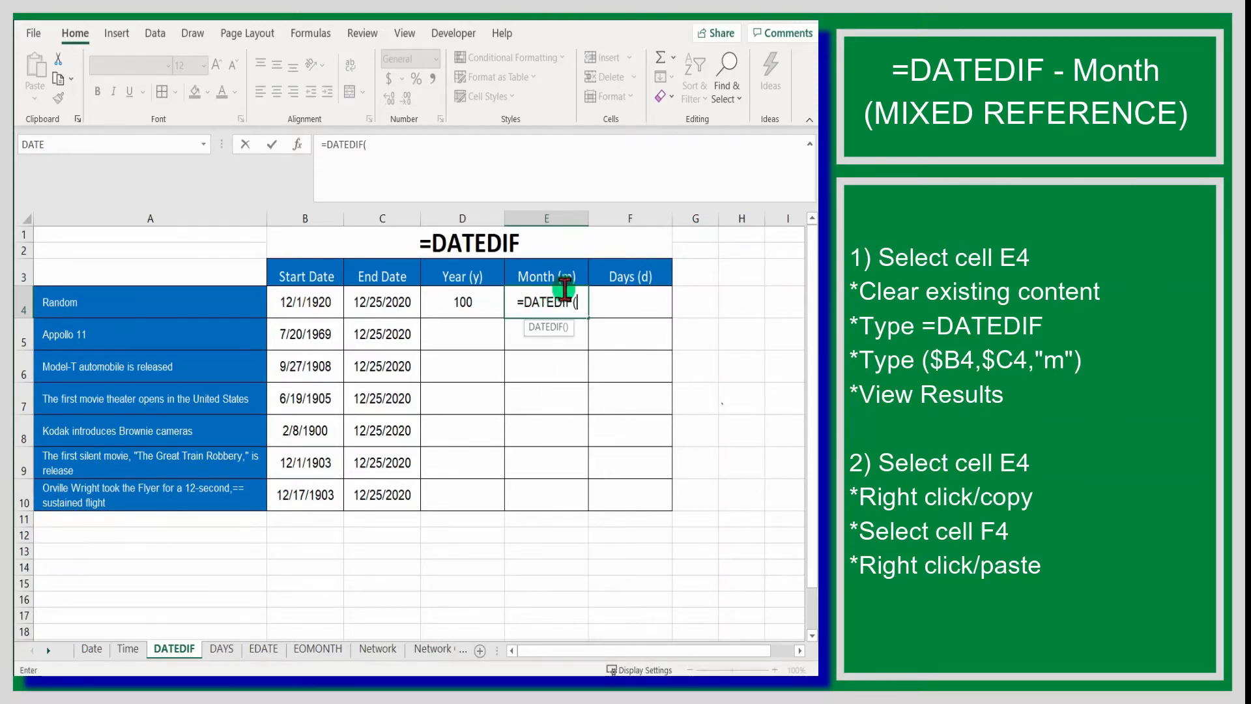
text($B4)
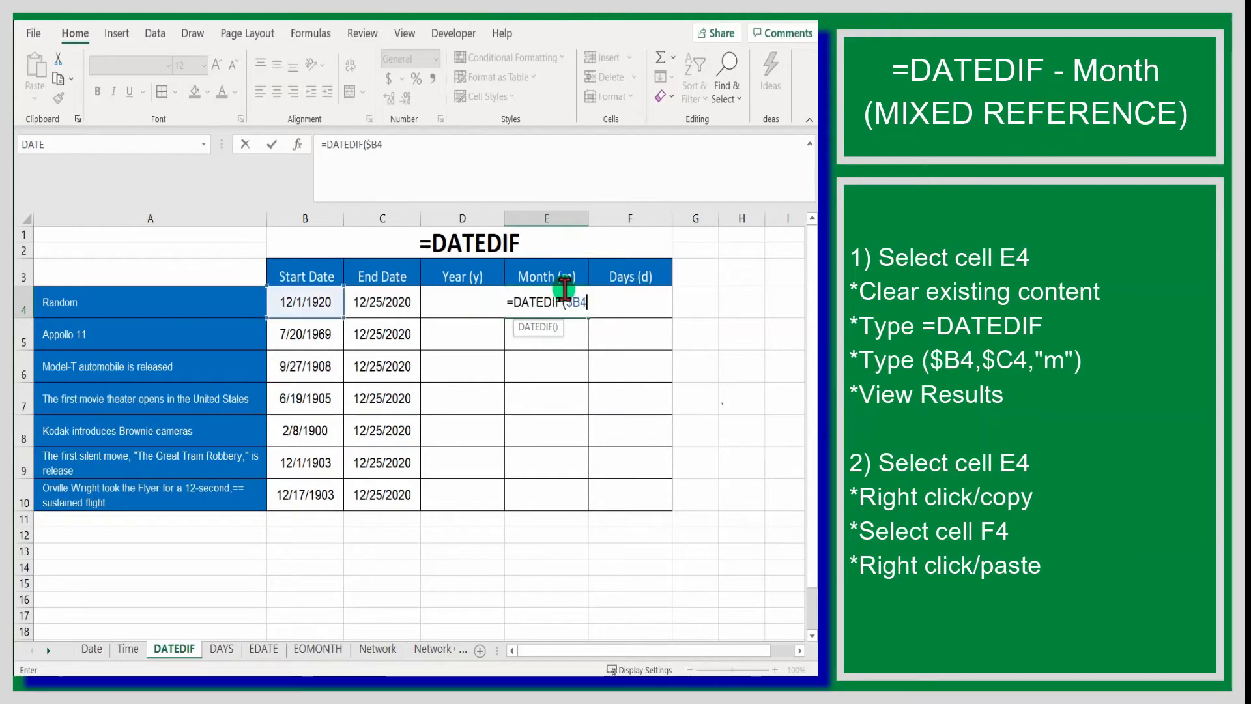
text(,$)
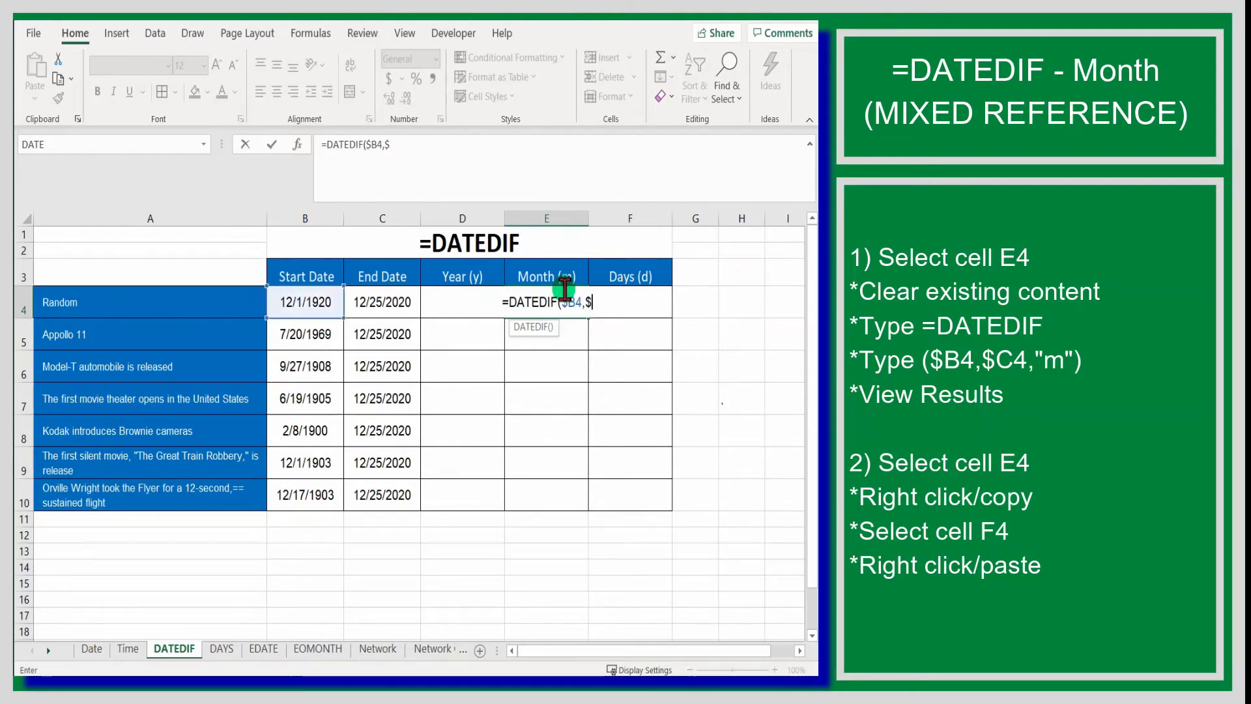
text(C4,)
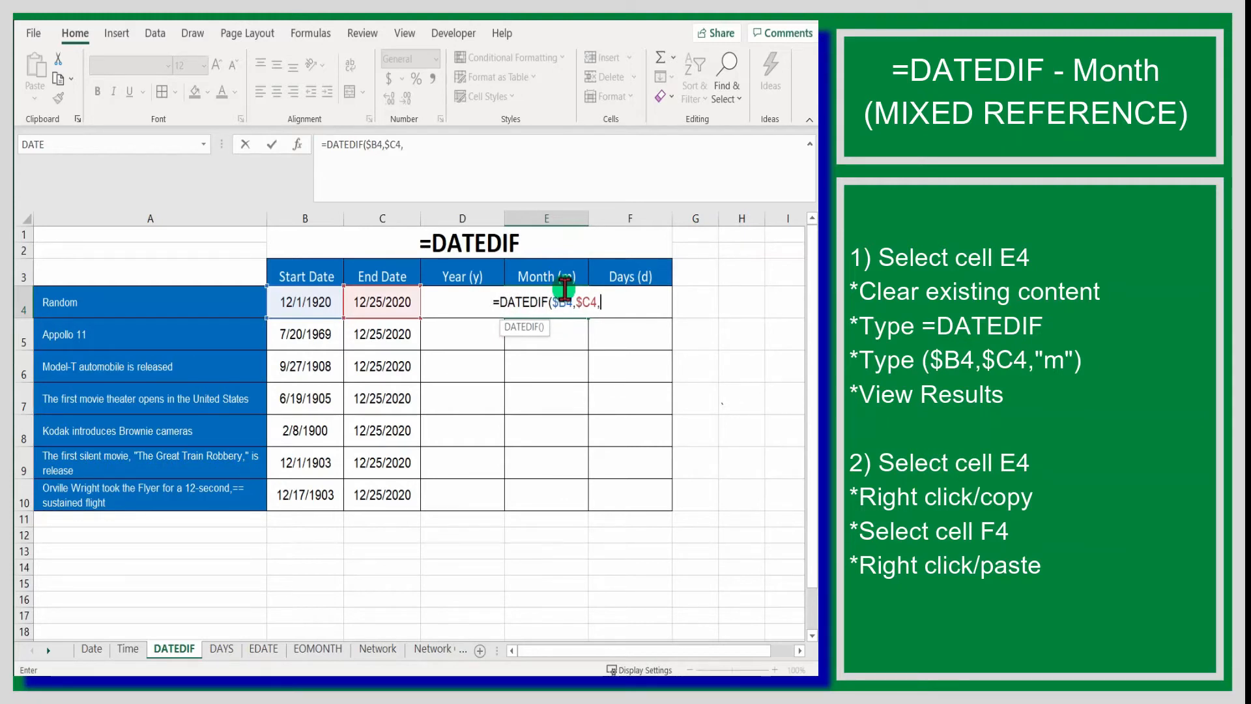
text(")
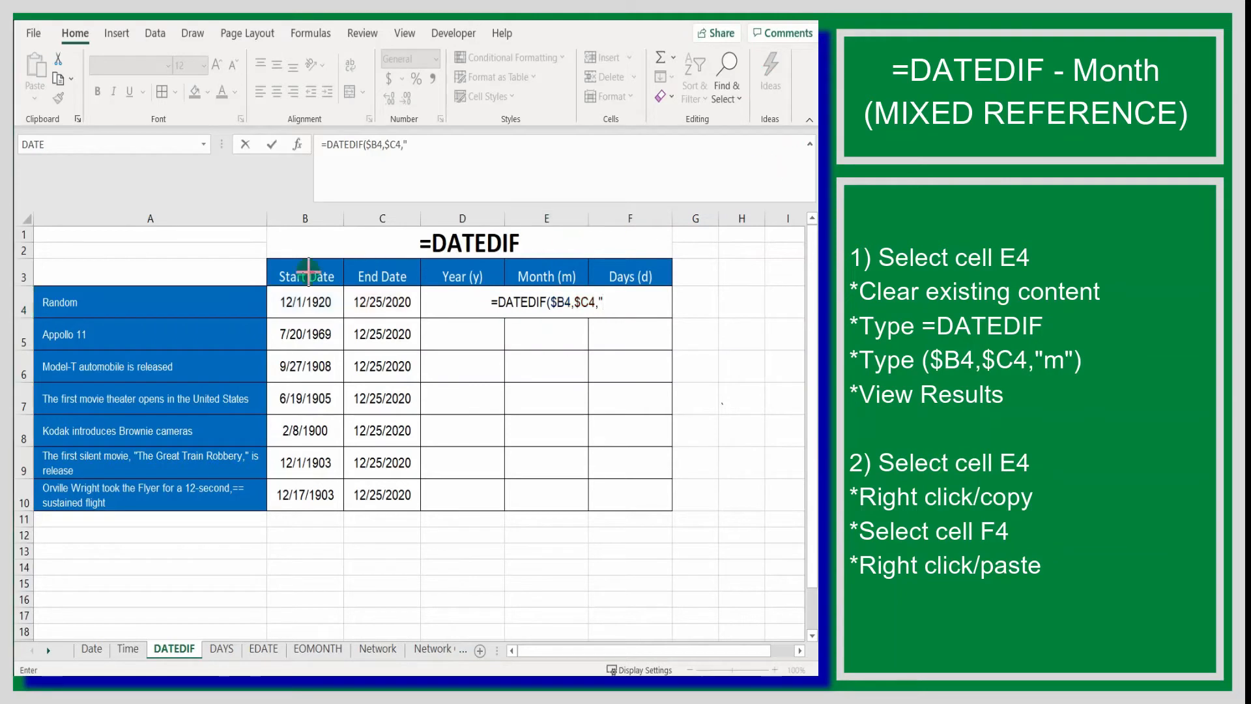
drag(269, 285, 420, 316)
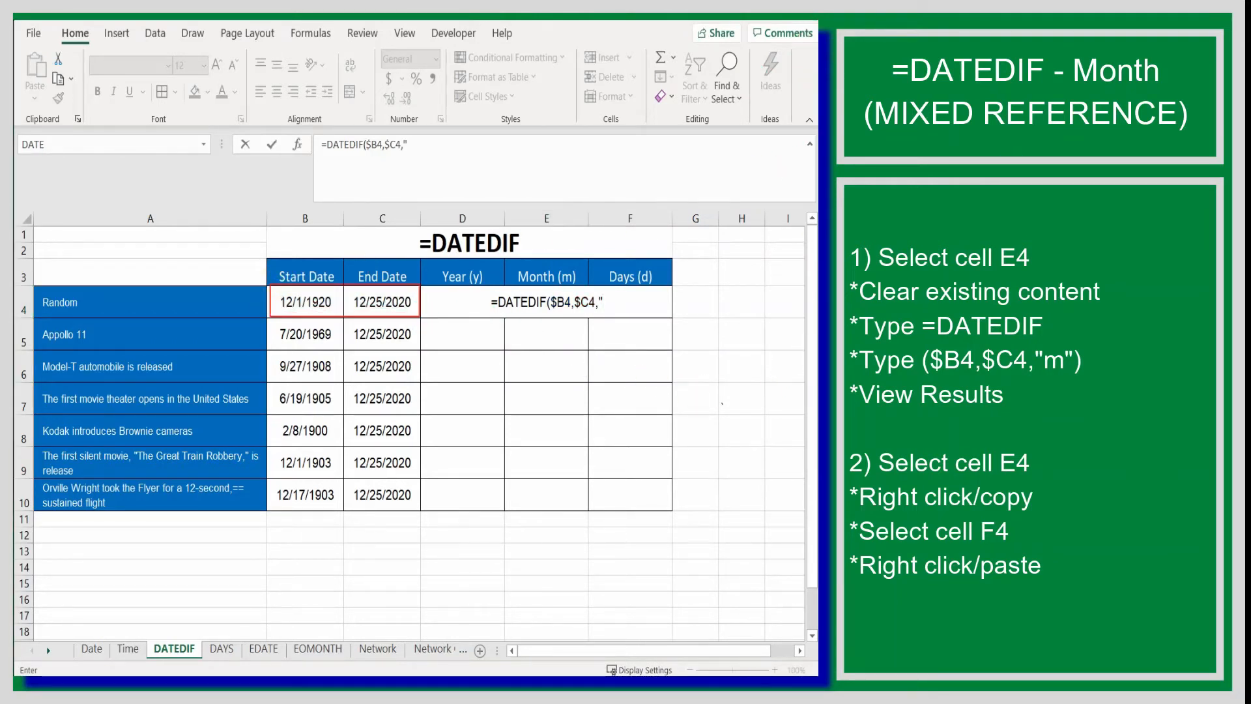
click(554, 293)
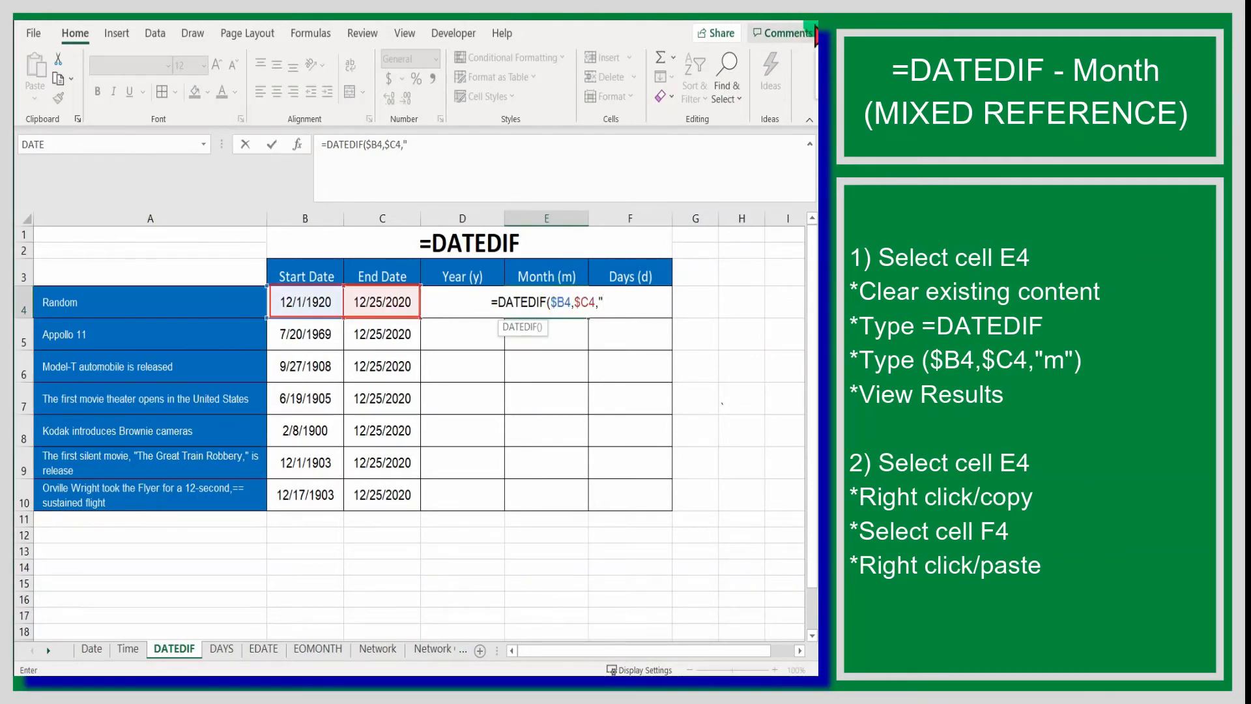
text(m)
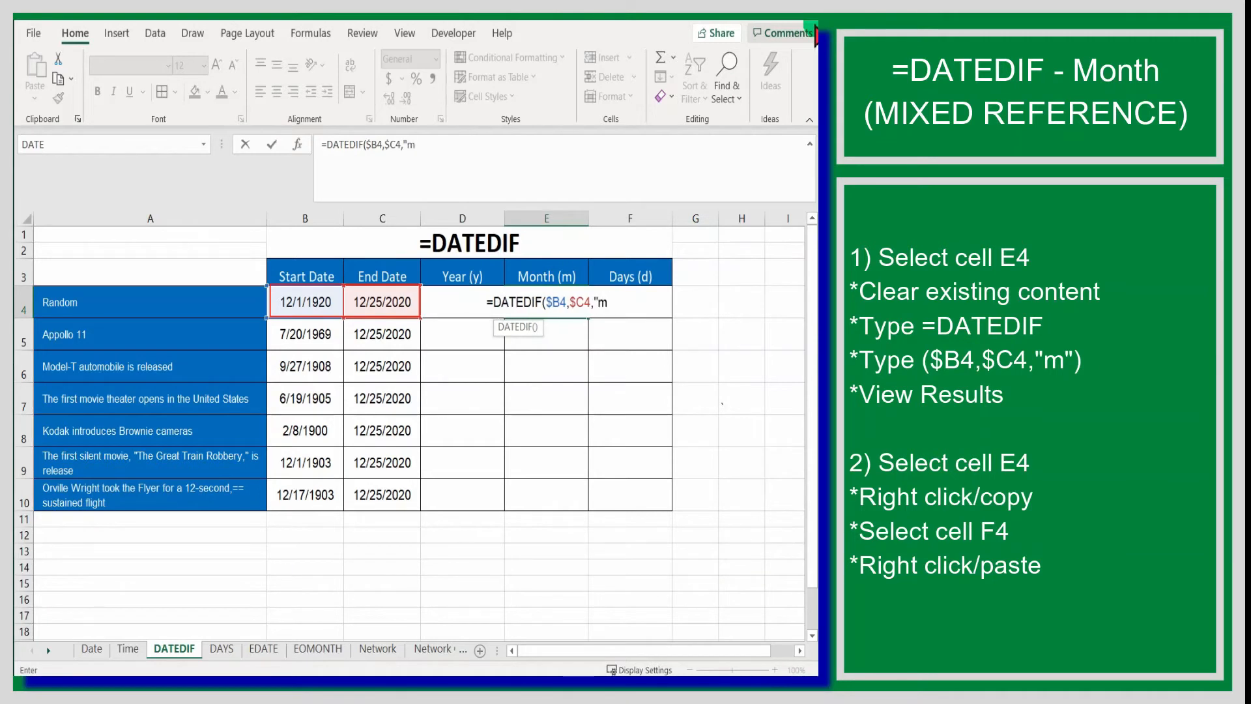
text("))
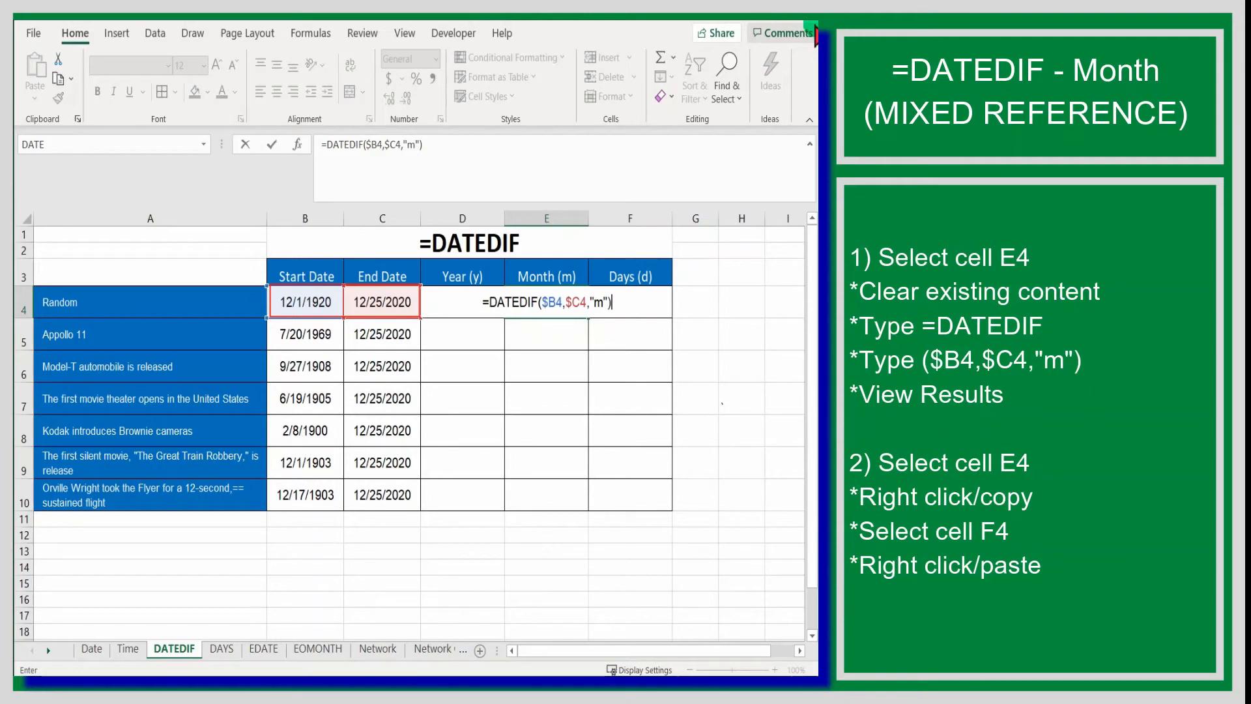
key(Return)
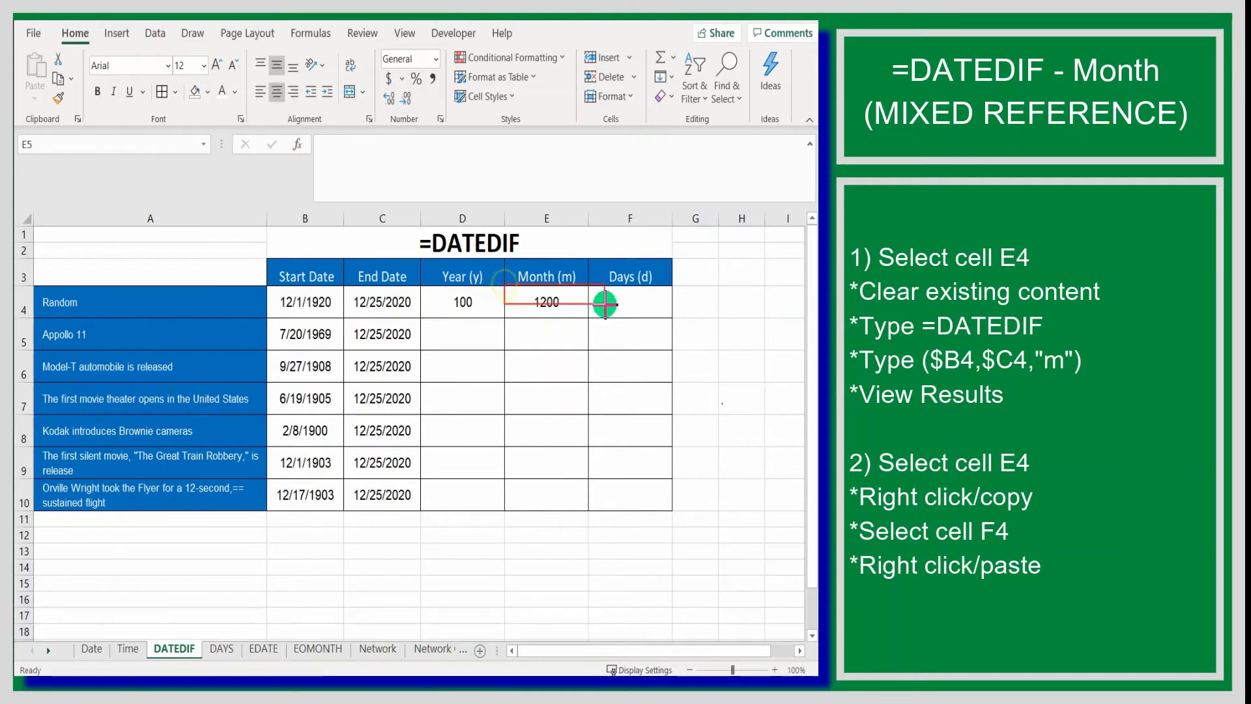
Copy the month formula from cell E4 and paste it into cell F4 in the Days column
drag(664, 320, 672, 318)
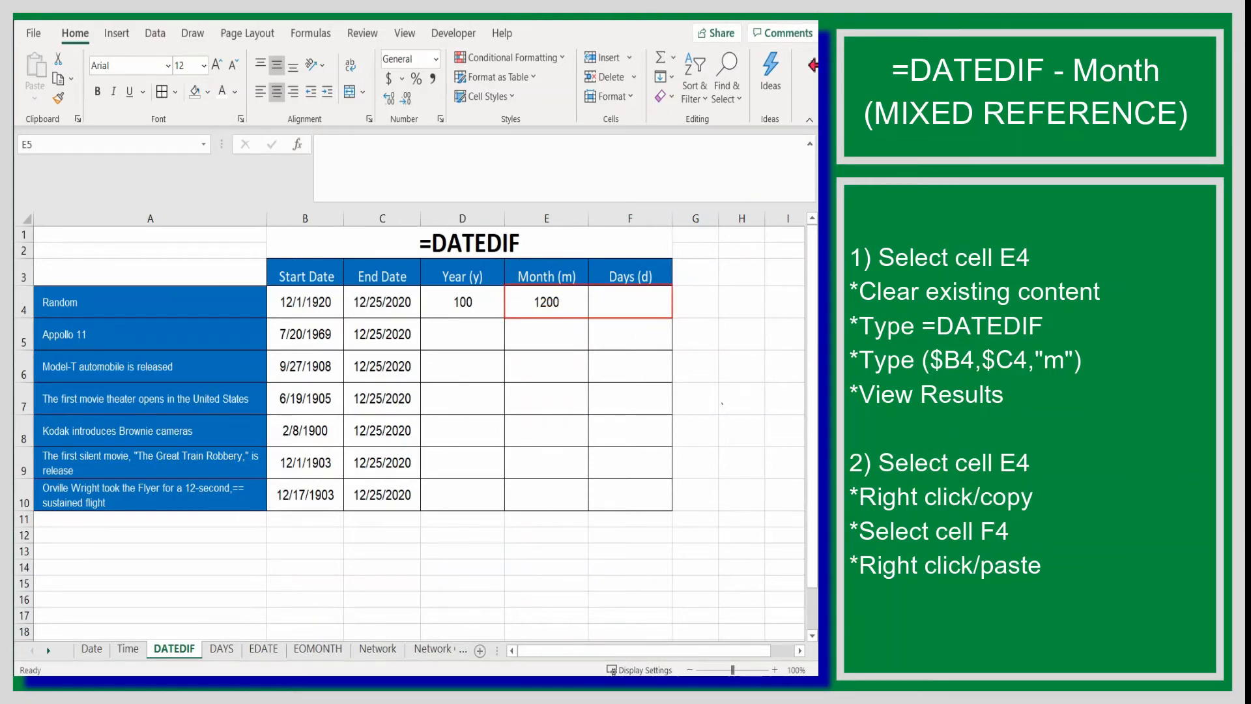
right_click(549, 306)
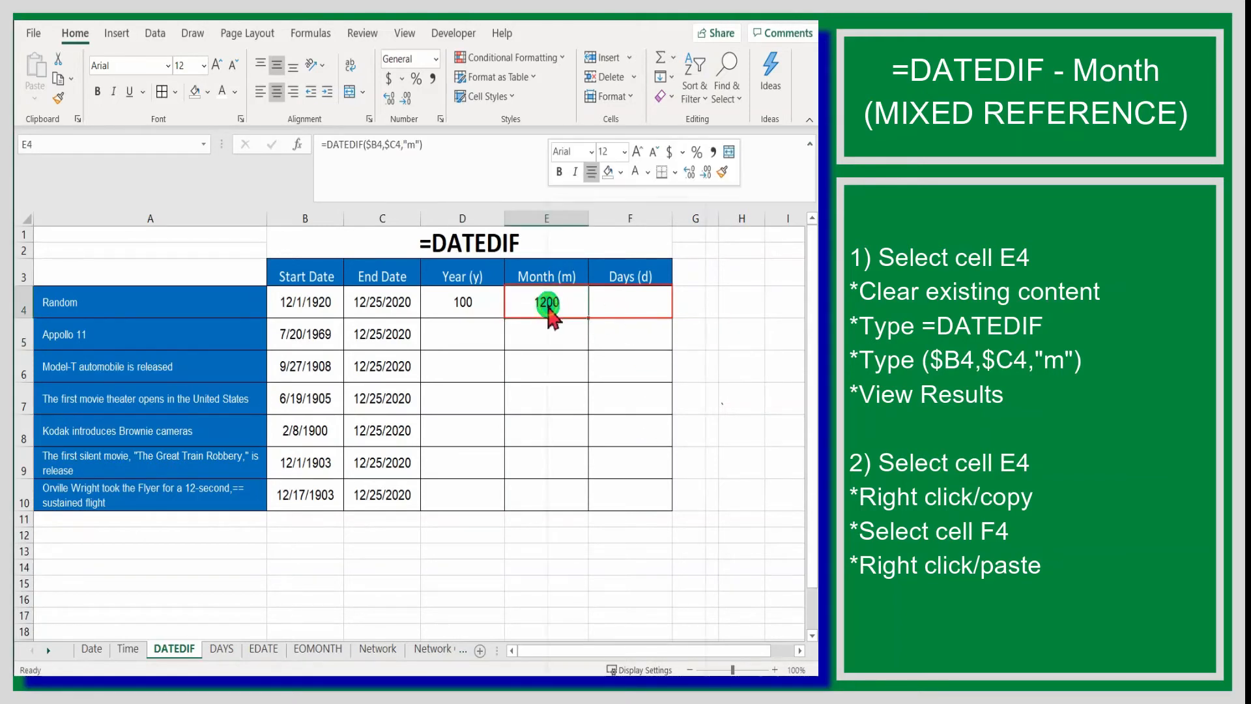
click(590, 236)
click(620, 295)
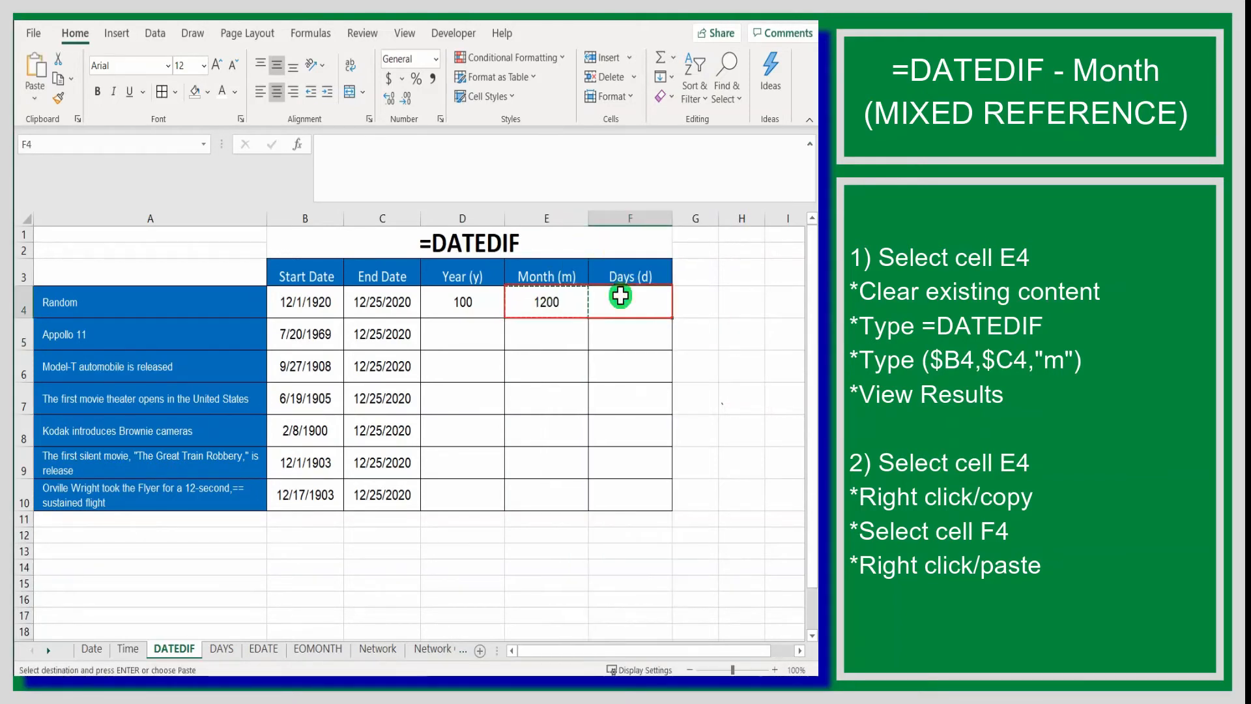
right_click(619, 295)
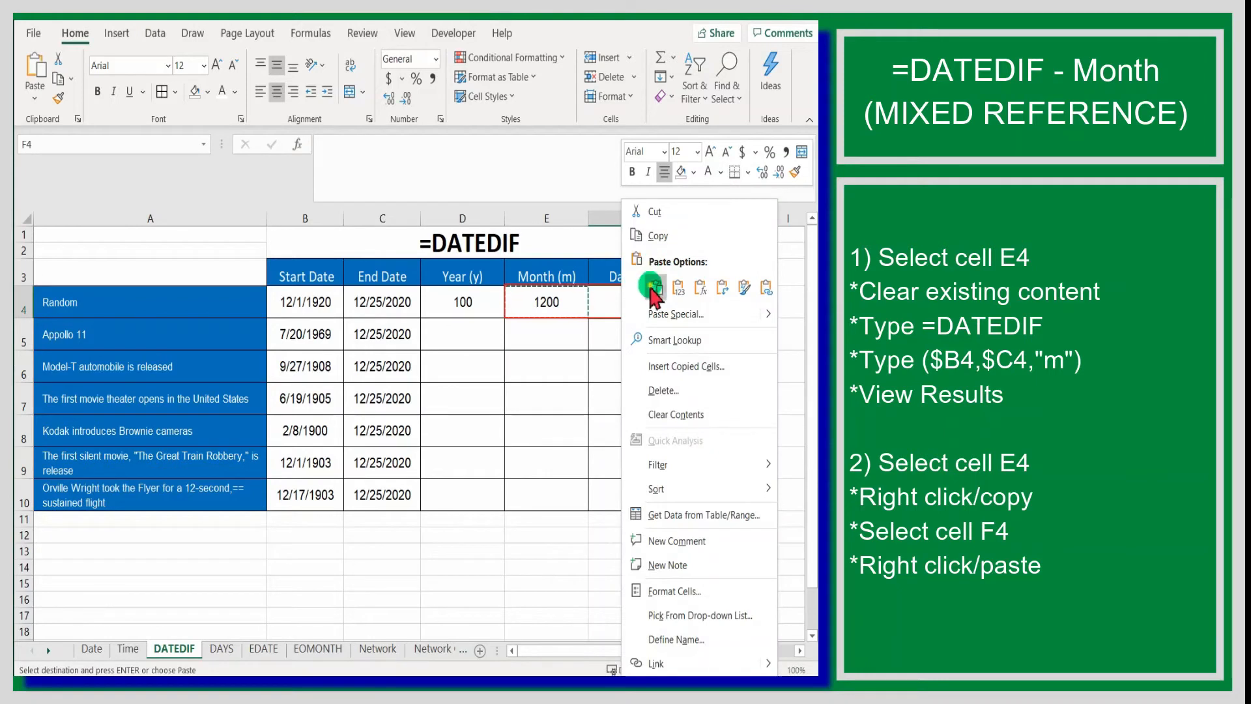
click(653, 286)
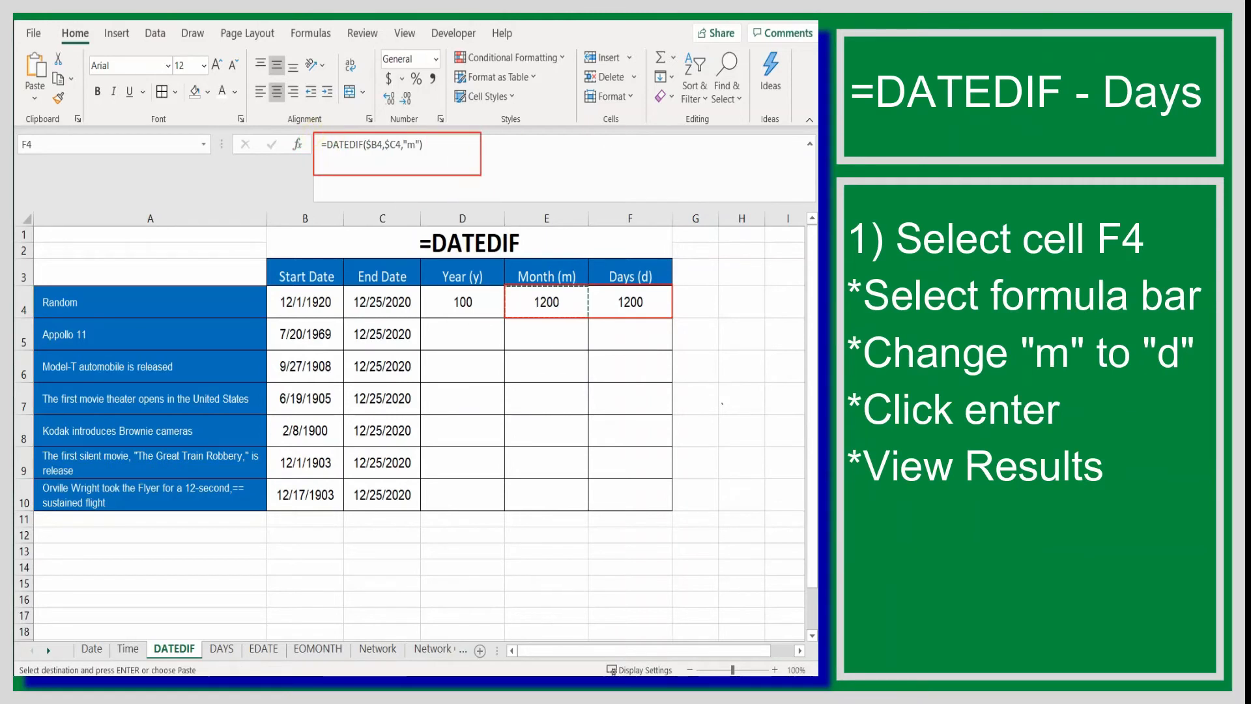
Change the unit argument of the DATEDIF formula in cell F4 to "d" to calculate days
click(416, 144)
double_click(411, 144)
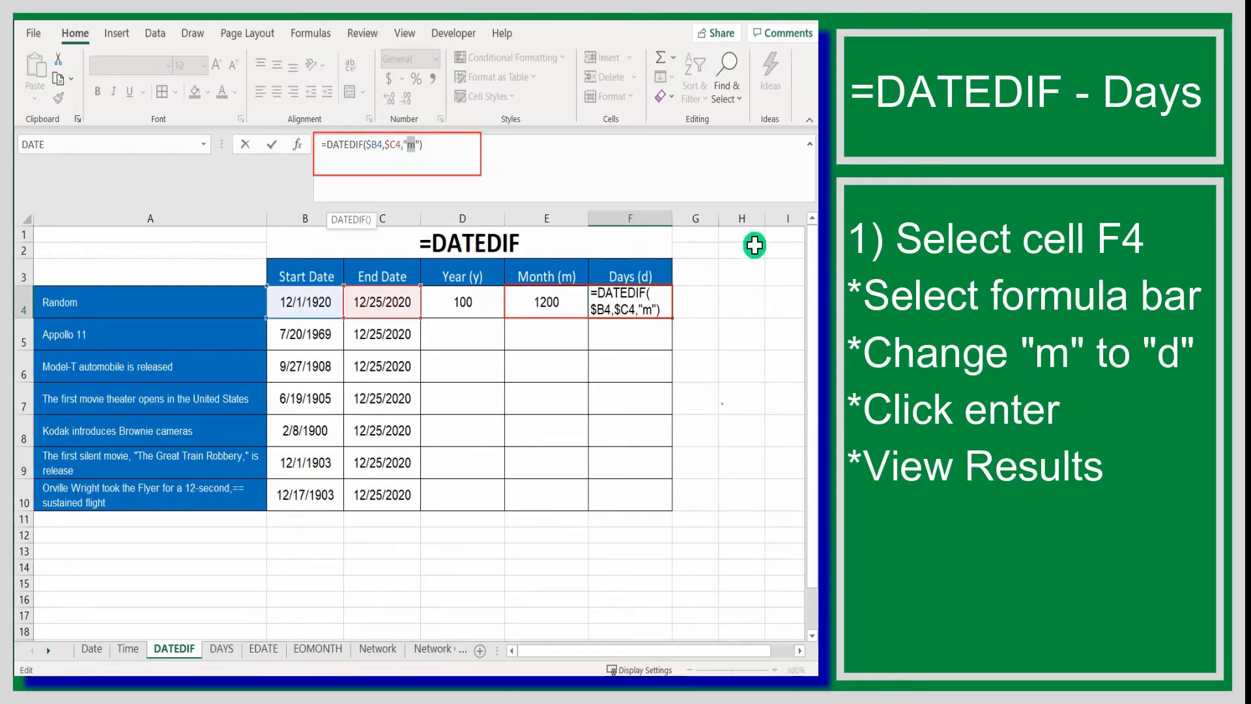
text(d)
key(Return)
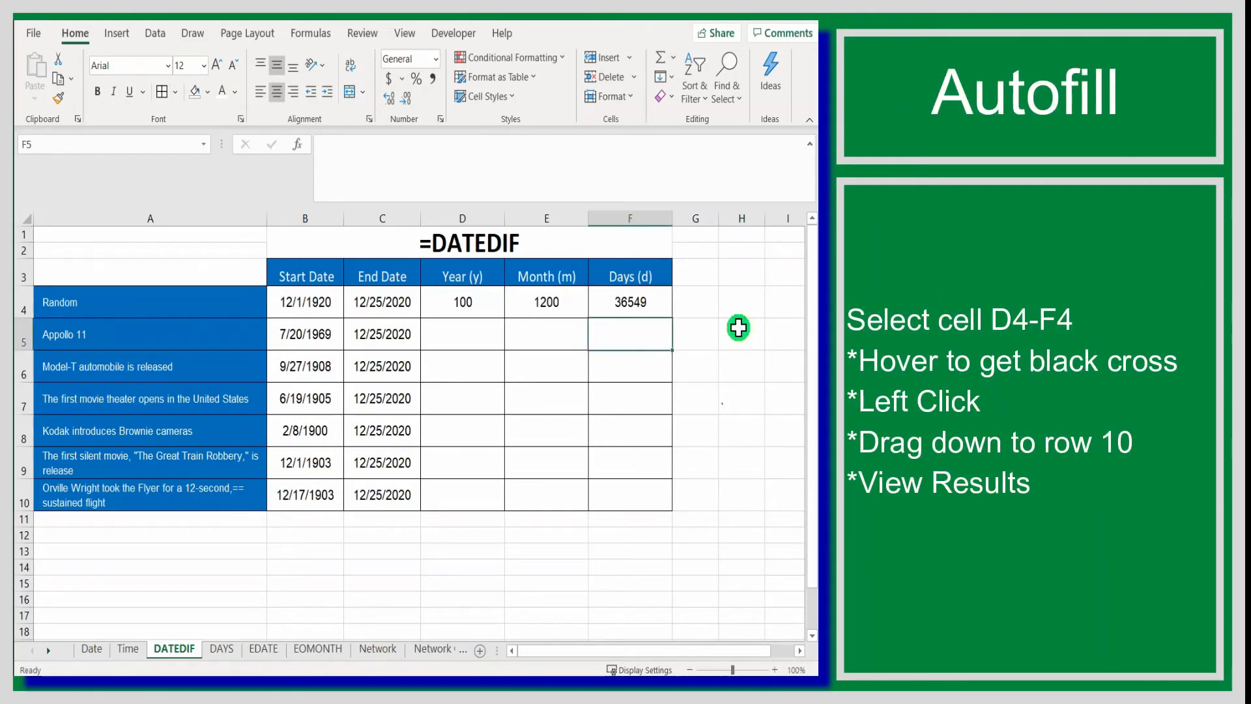
Review the DATEDIF formulas in D4 through F4 and the start and end dates in B4 through C10
click(478, 302)
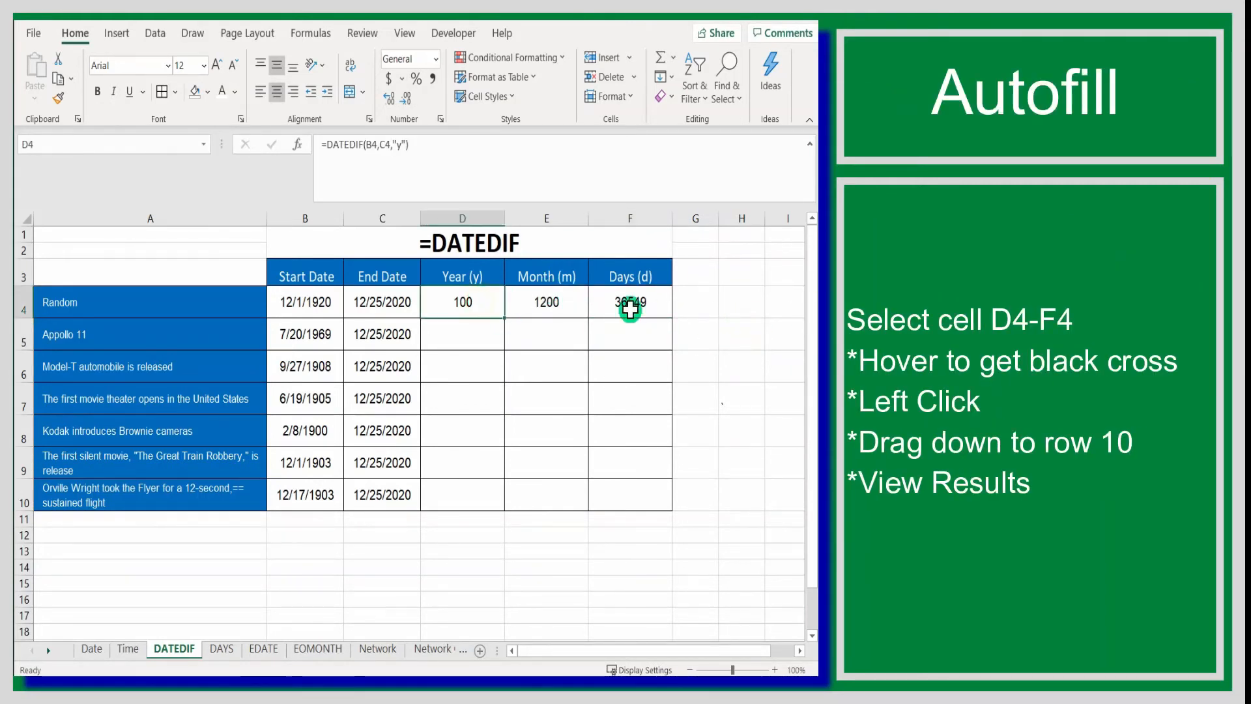
click(544, 302)
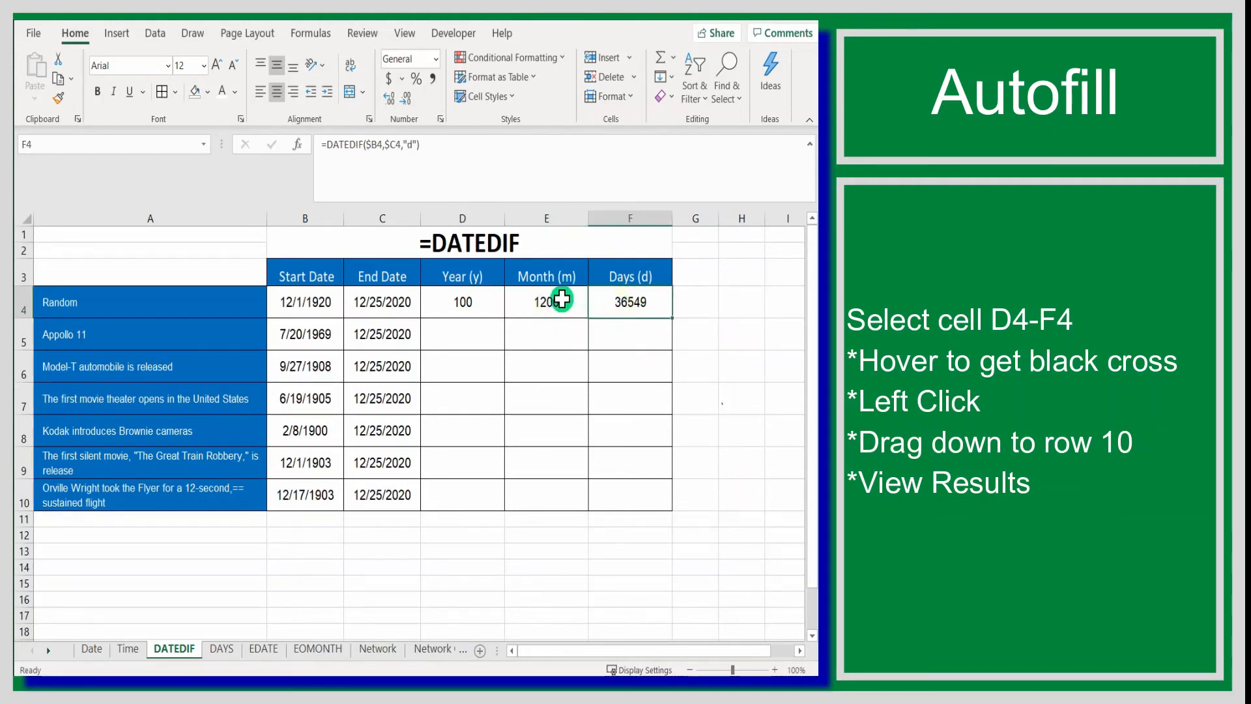
click(620, 310)
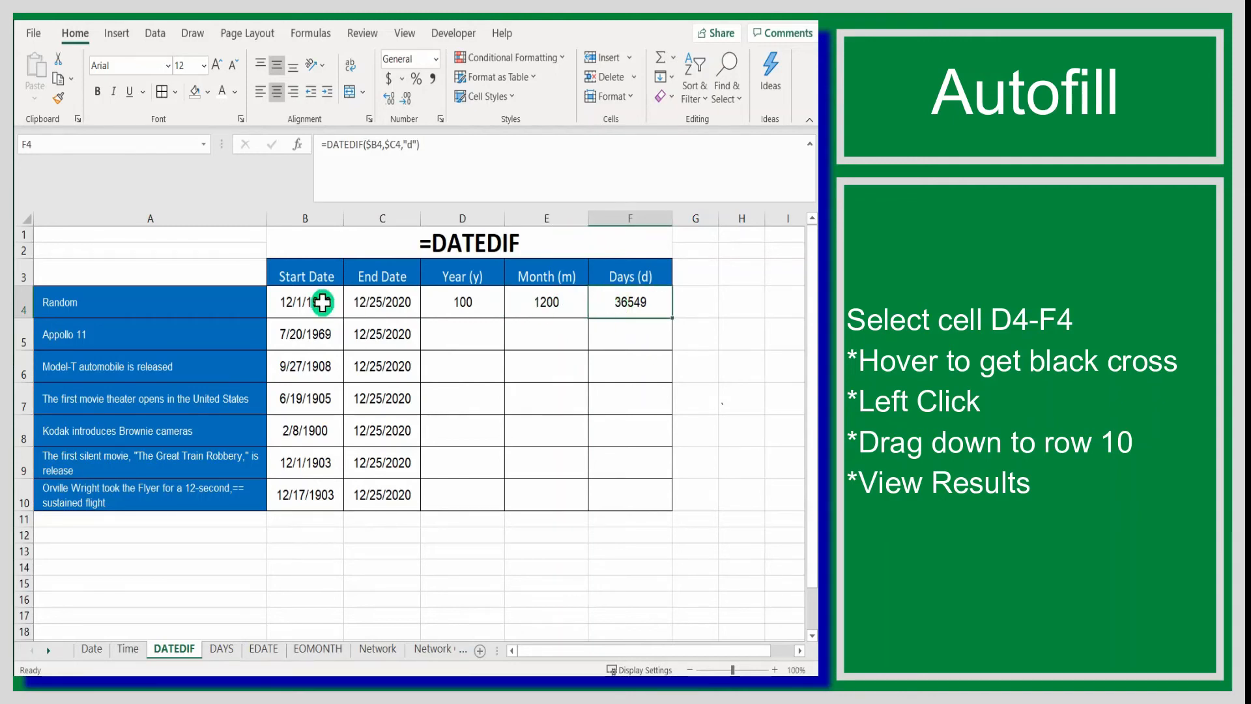
drag(294, 304, 375, 492)
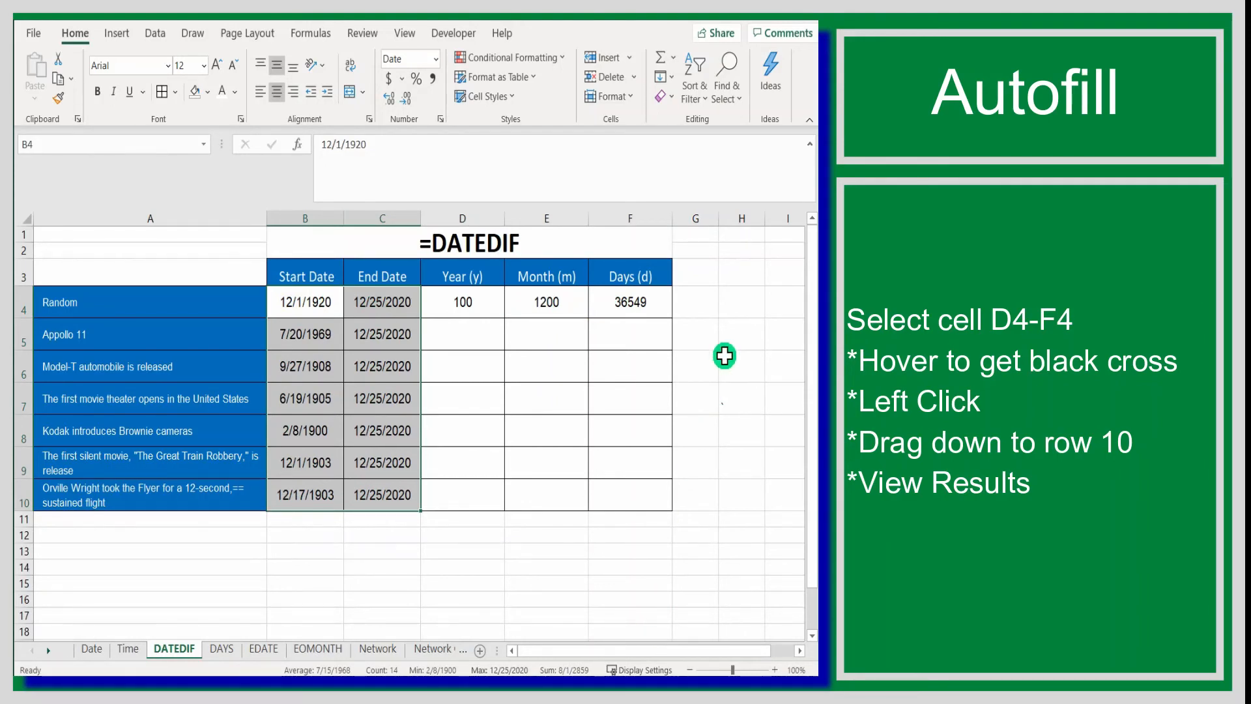
click(704, 316)
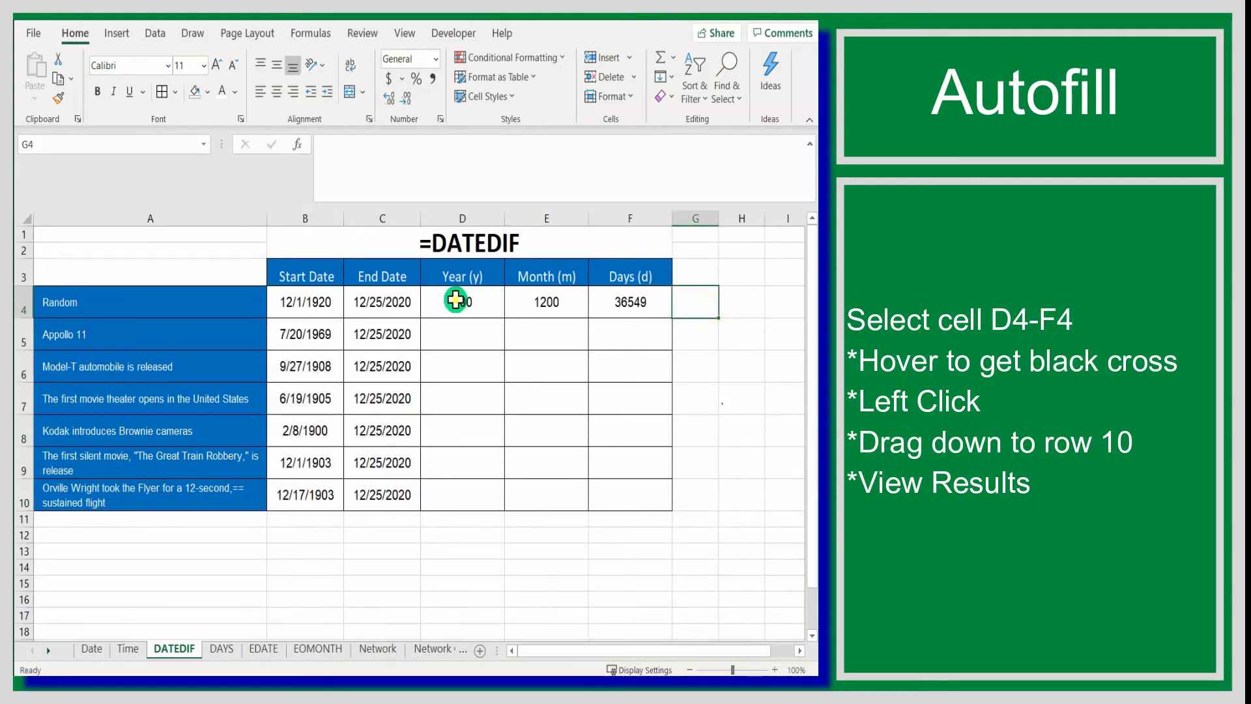
Fill the year, month and day formulas from D4:F4 down through row 10
drag(456, 299, 616, 315)
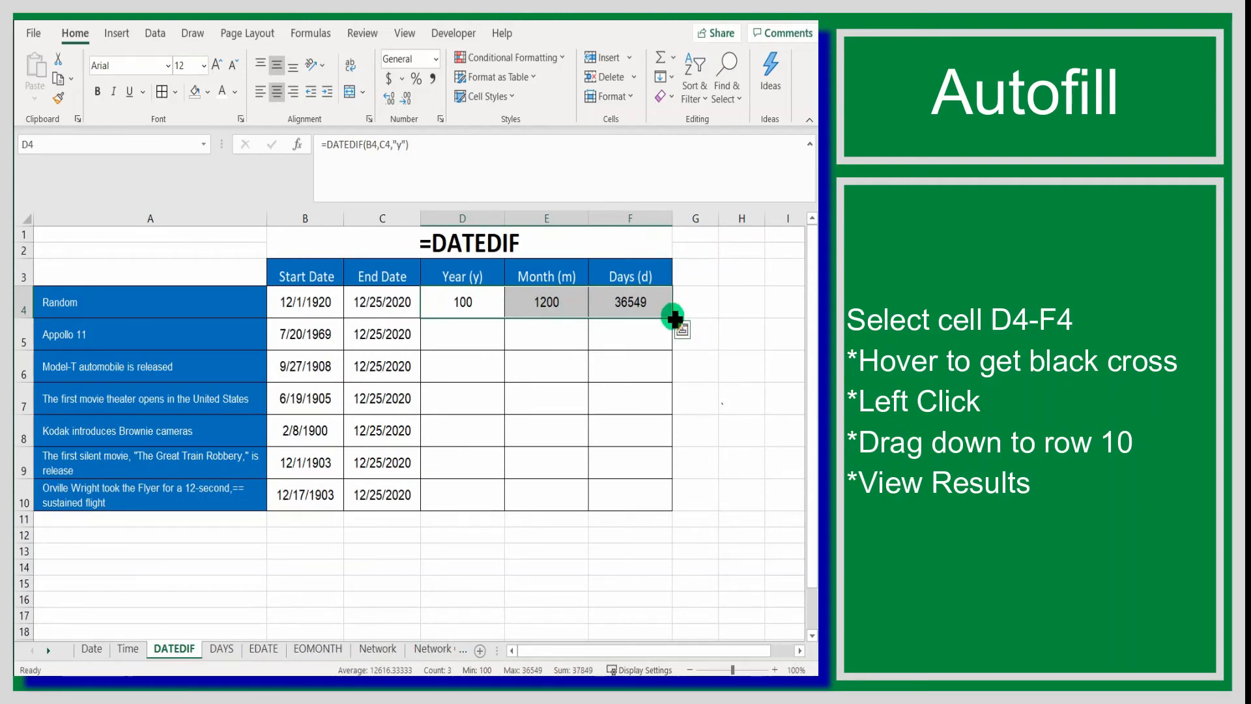
drag(674, 318, 662, 500)
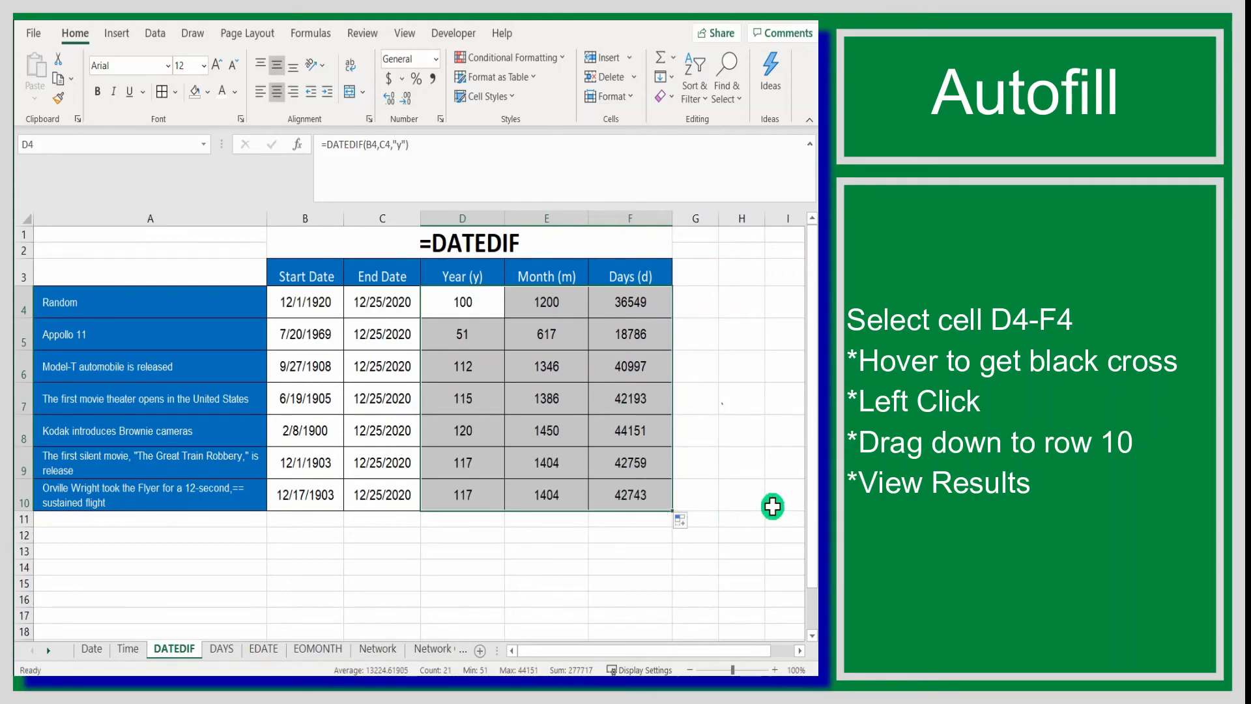
click(769, 502)
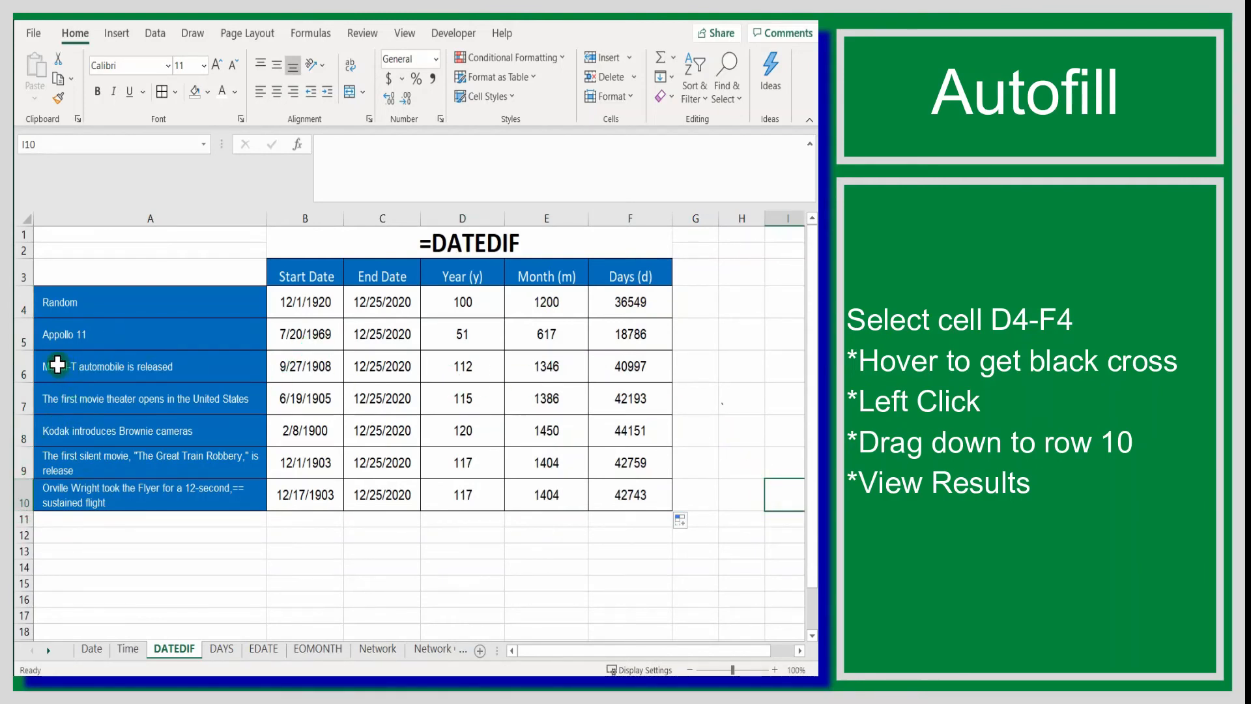
Examine the year, month and day results for the Model-T, Kodak Brownie and Flyer flight rows
drag(57, 365, 616, 367)
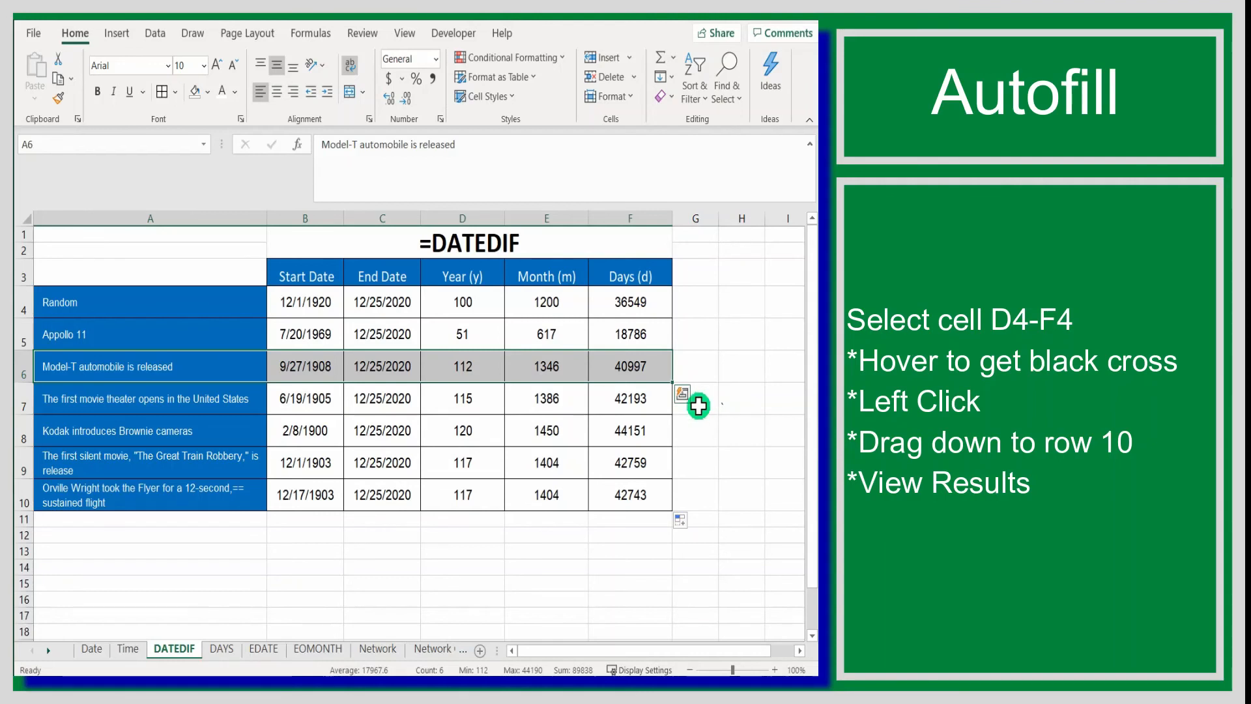
click(90, 437)
drag(90, 436, 652, 430)
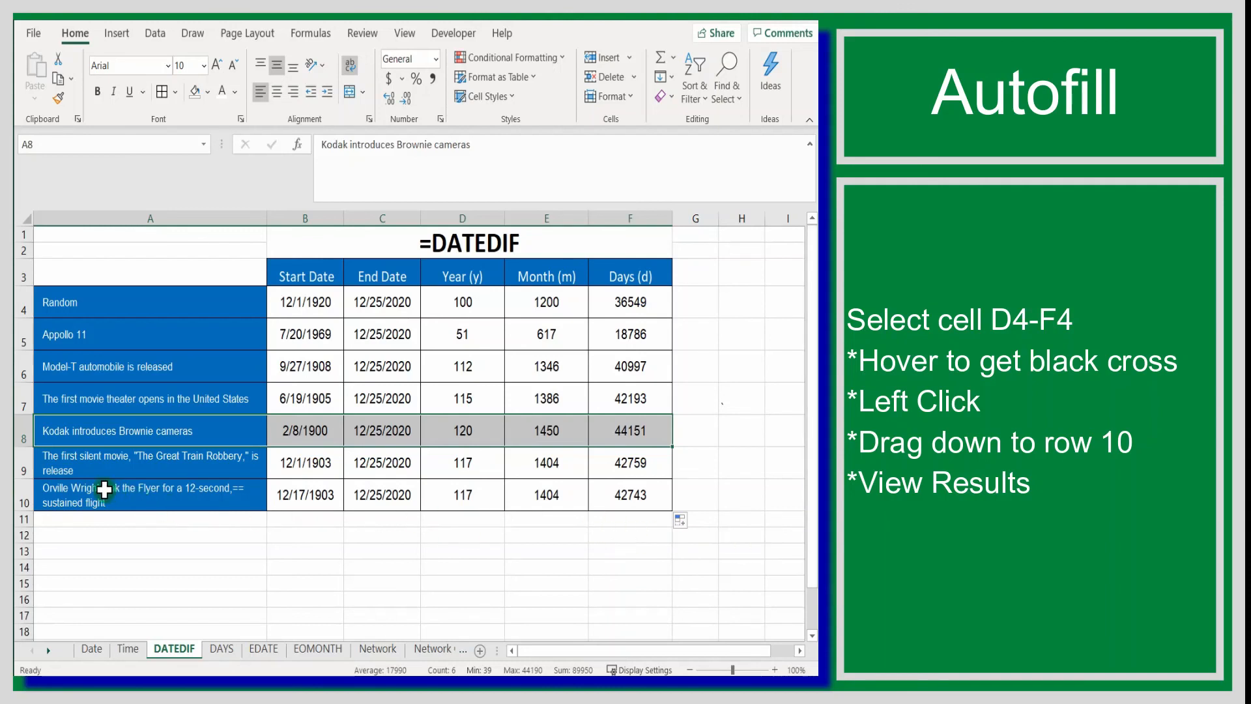
drag(104, 489, 658, 494)
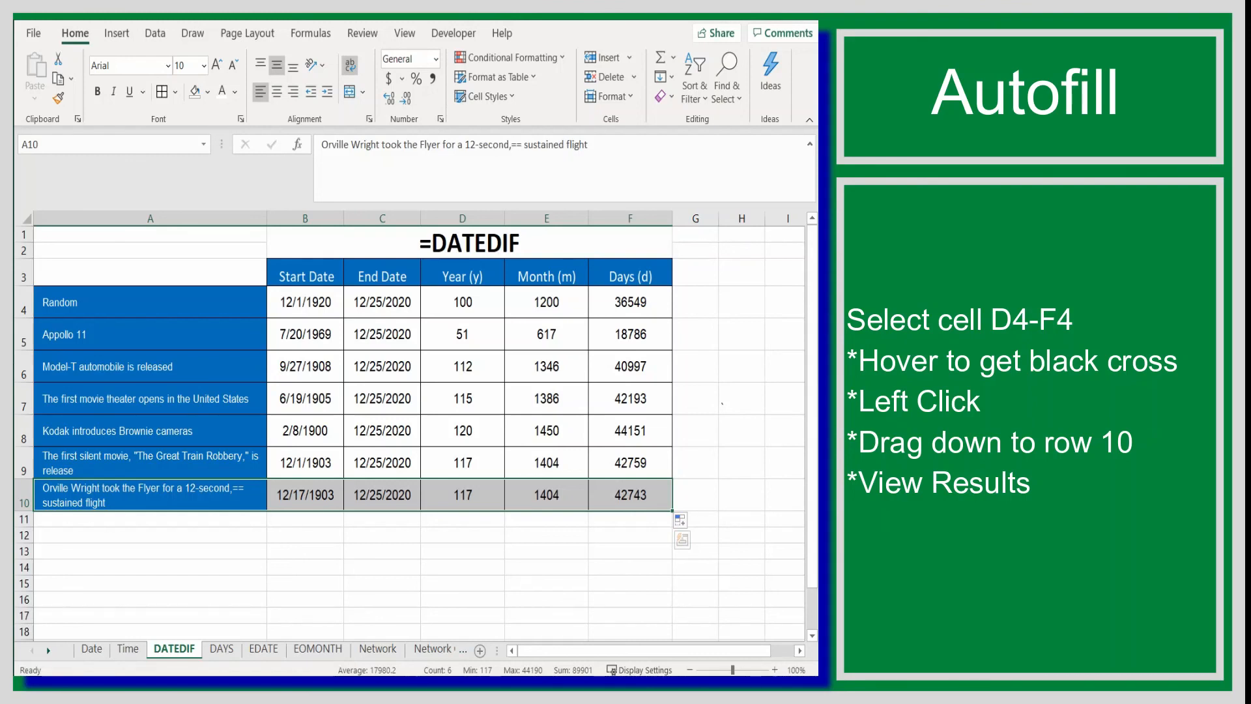
click(802, 551)
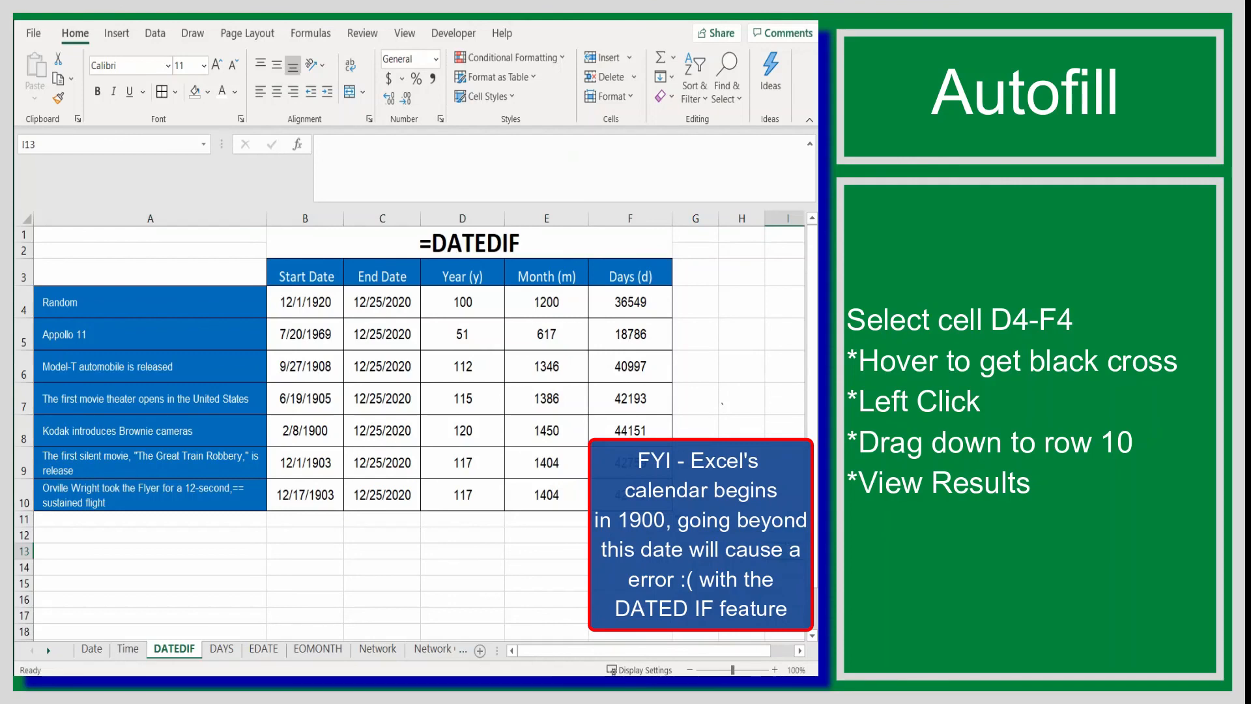